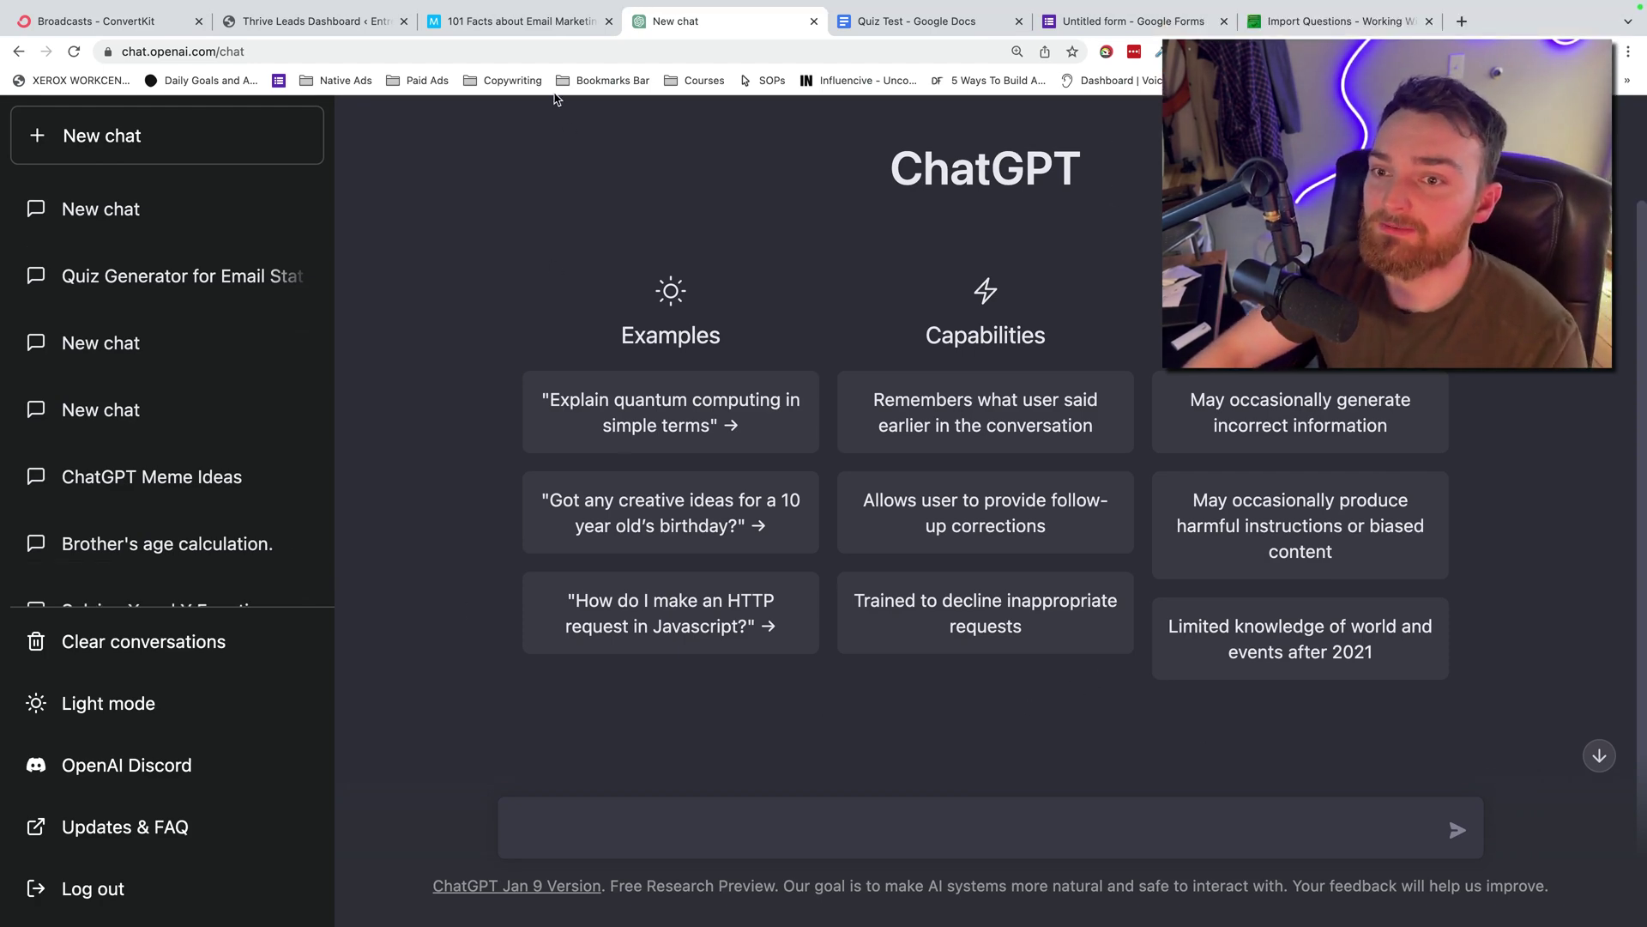
Check the Maropost stats, then start typing the 'Pretend you're a quiz generator' multiple-choice prompt in ChatGPT
{"action": "left_click", "coordinate": [491, 24]}
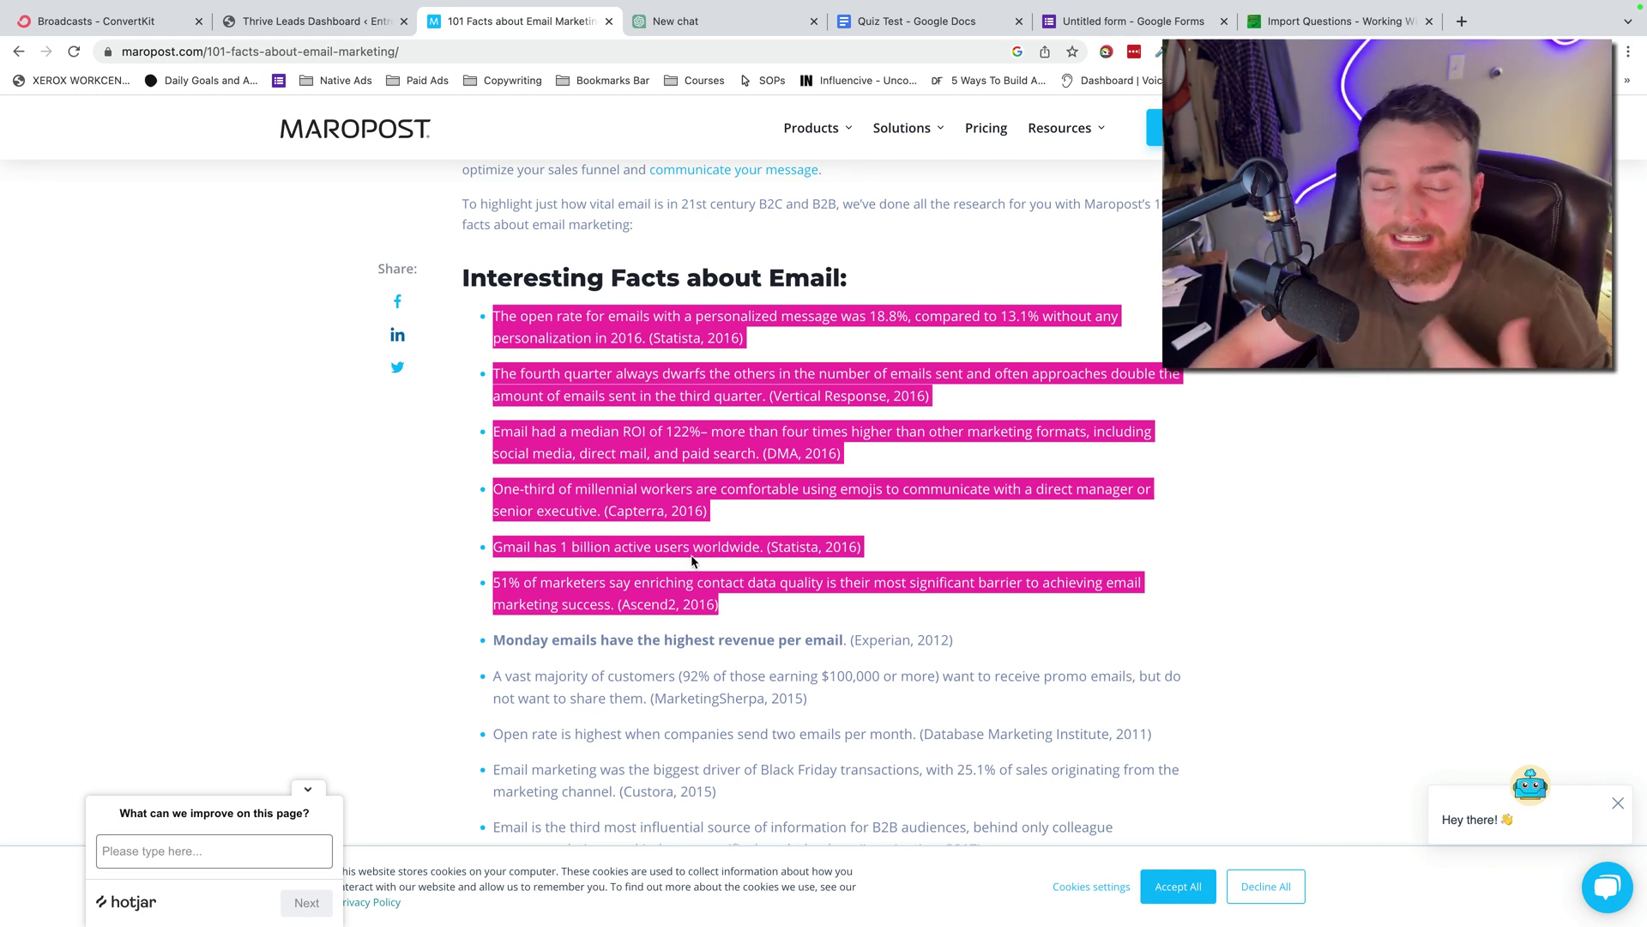
{"action": "key", "text": "ctrl+Tab"}
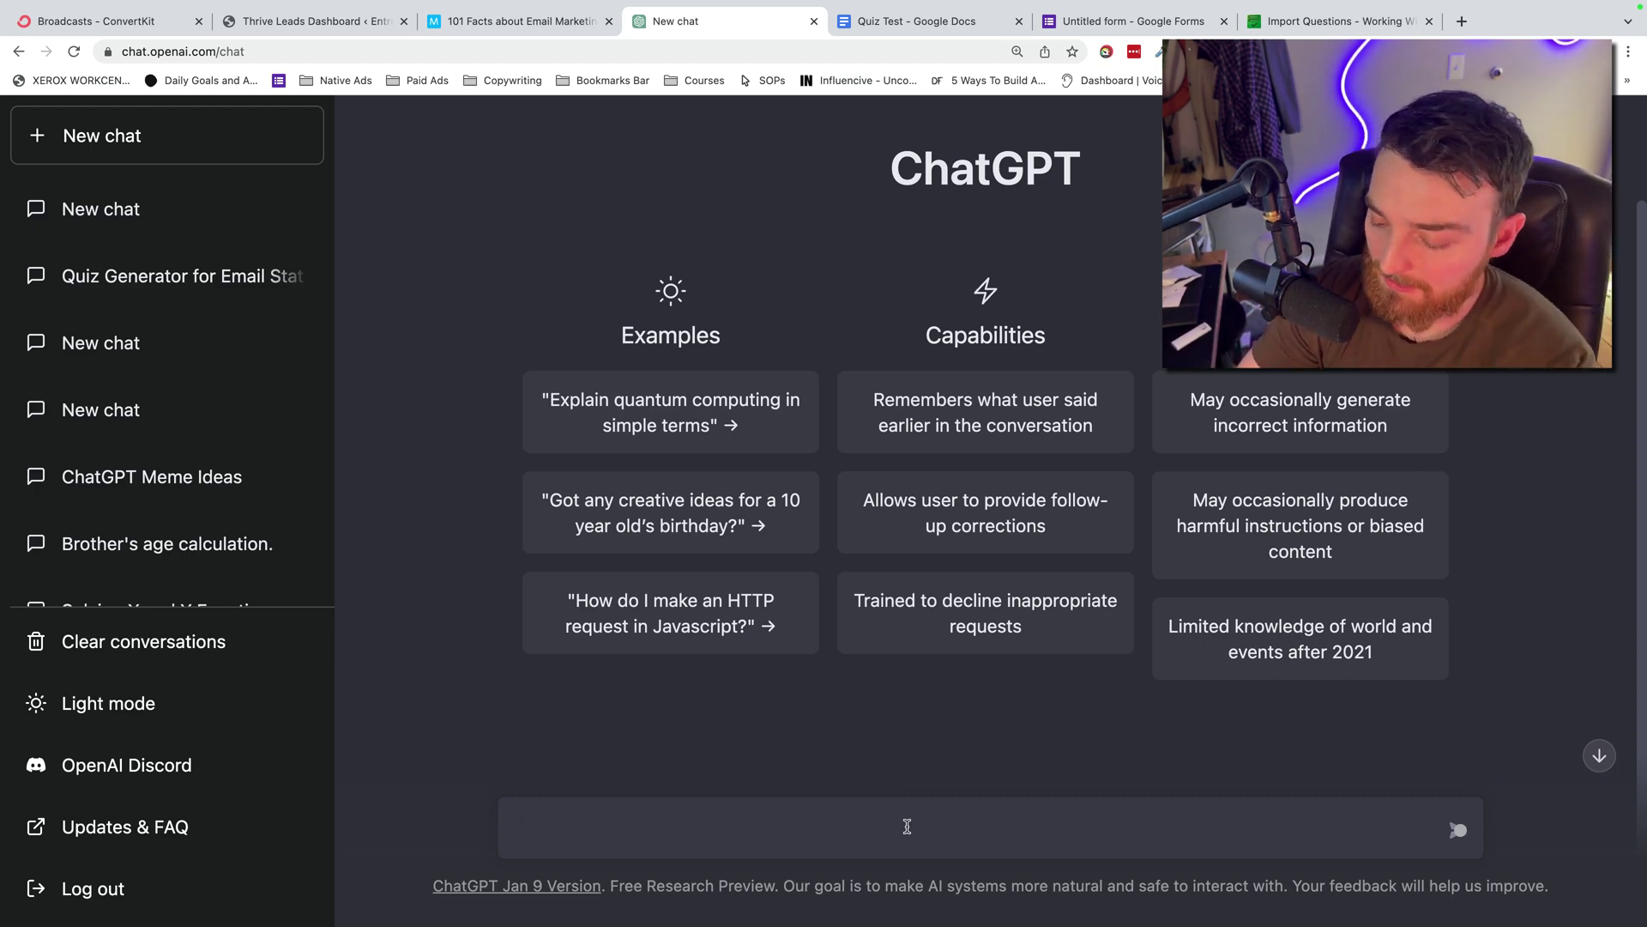
{"action": "left_click", "coordinate": [907, 826]}
{"action": "type", "text": "Pretend you"}
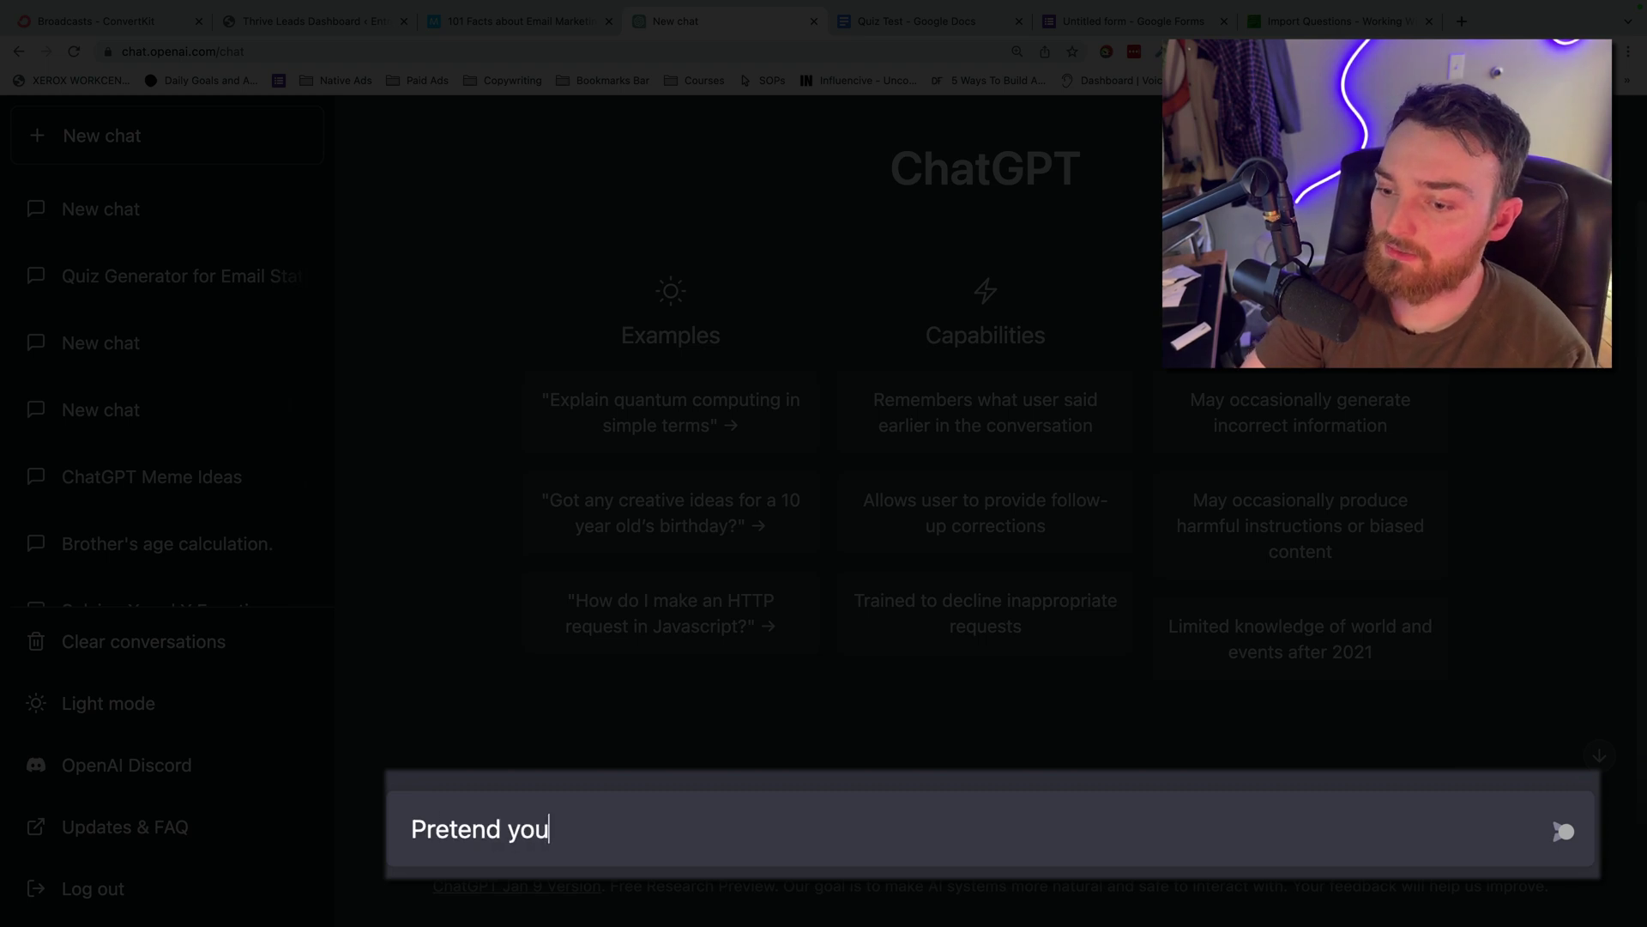
{"action": "type", "text": "'re a quiz g"}
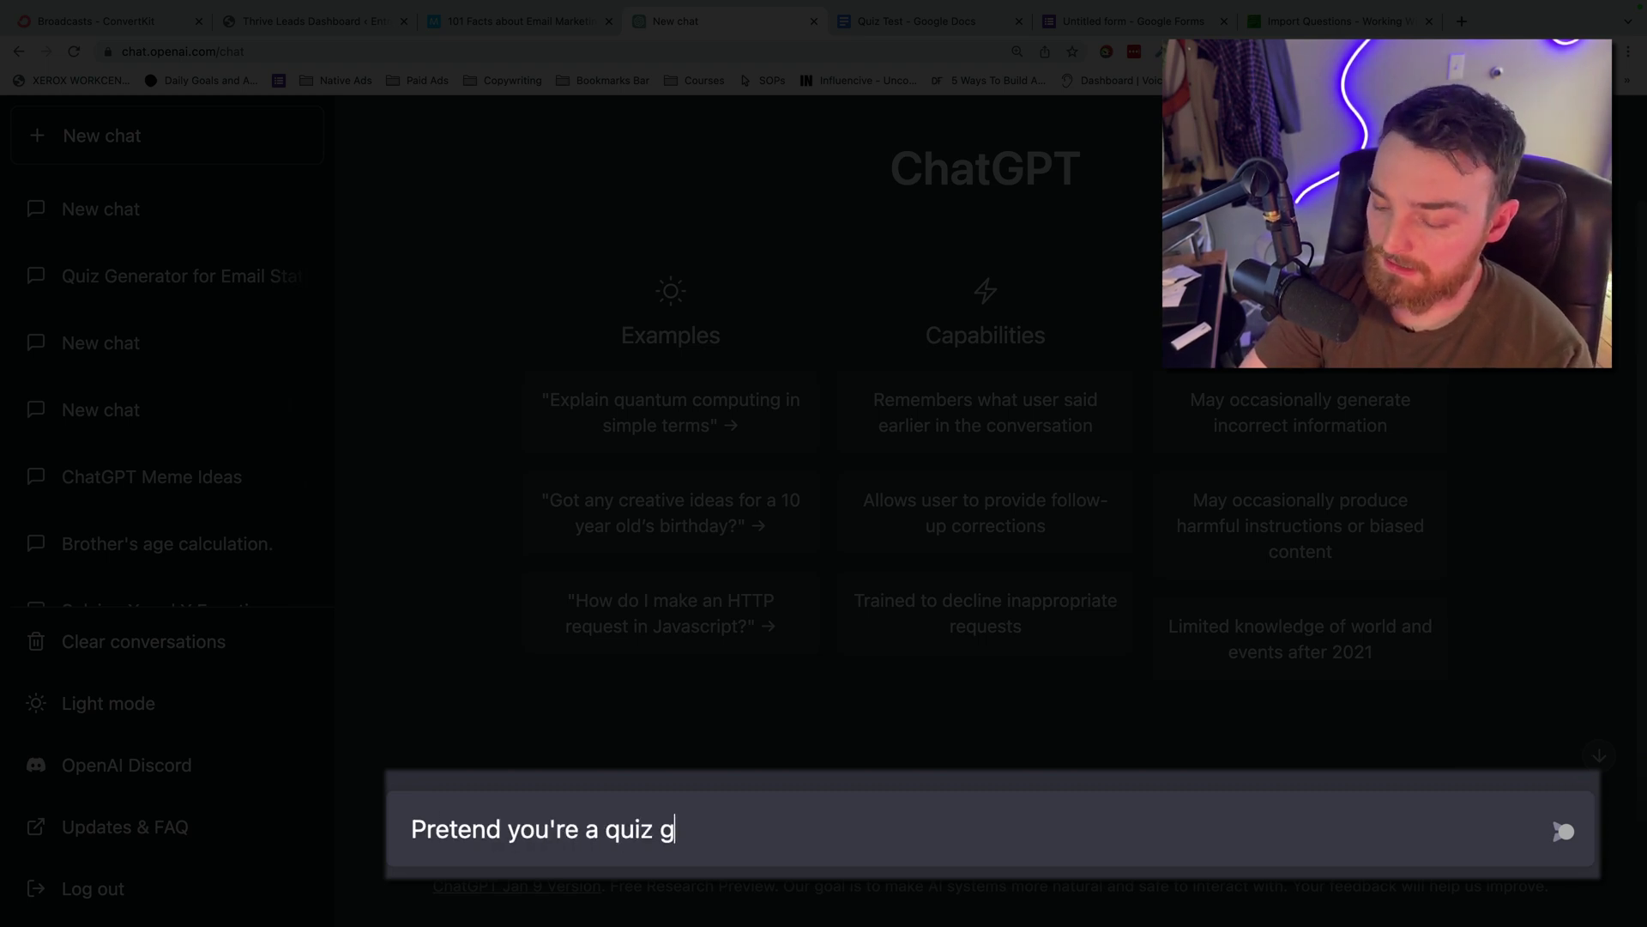
{"action": "type", "text": "enerator. Turn t"}
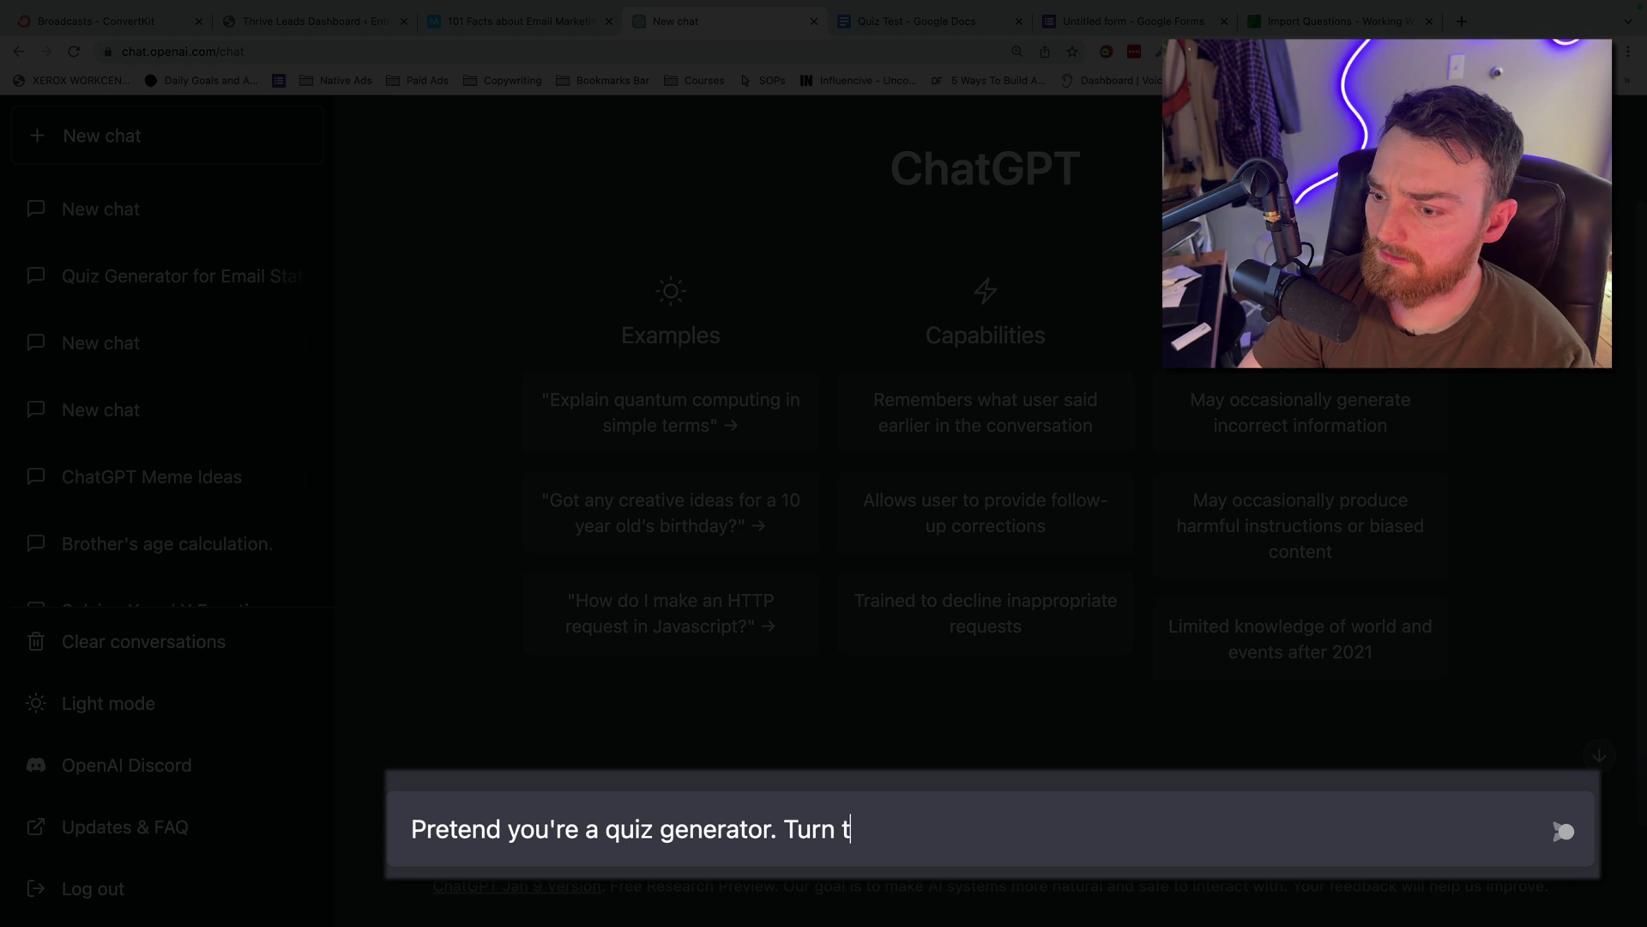
{"action": "type", "text": "he ffoollowing stats i"}
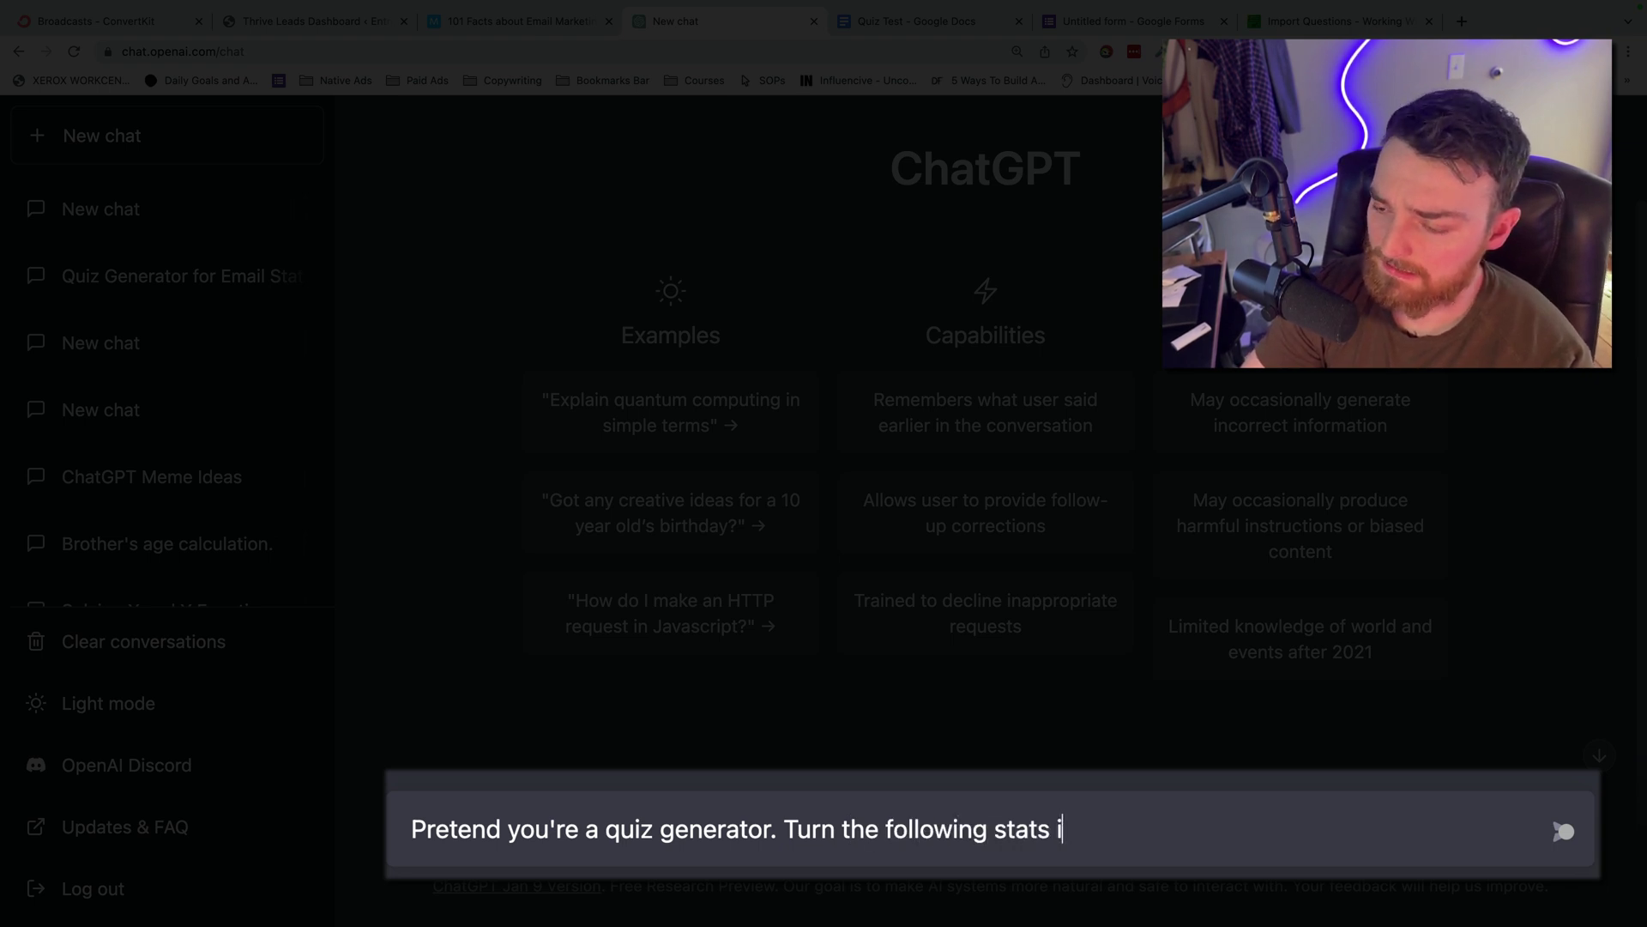
{"action": "type", "text": "nto mu"}
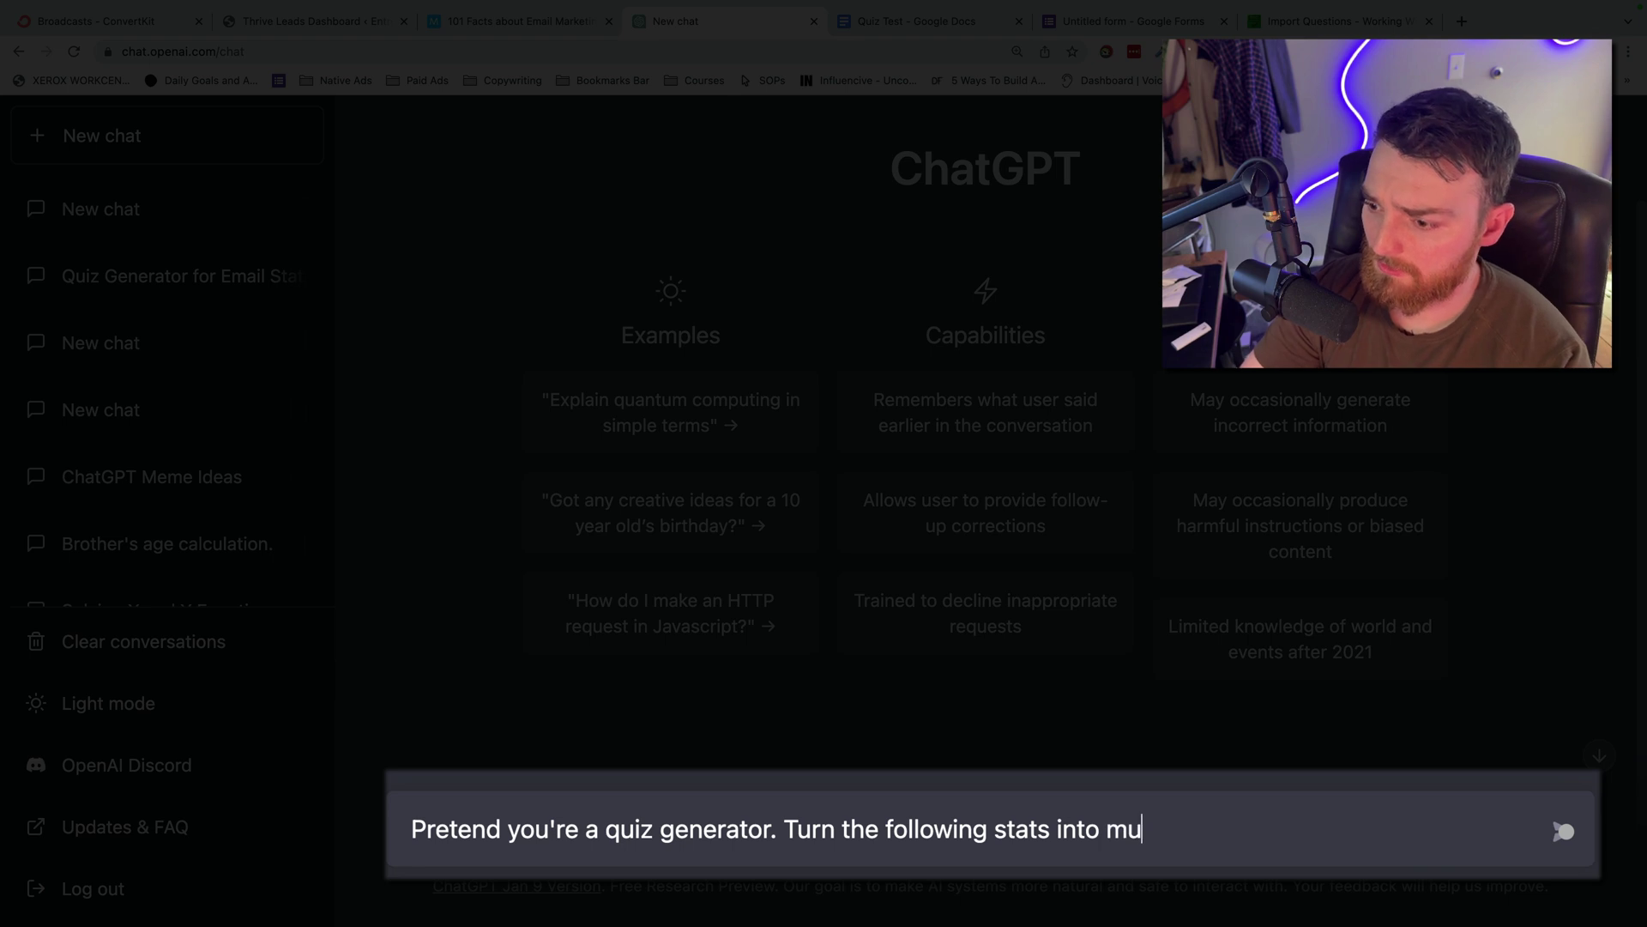
{"action": "type", "text": "ltiple choice q"}
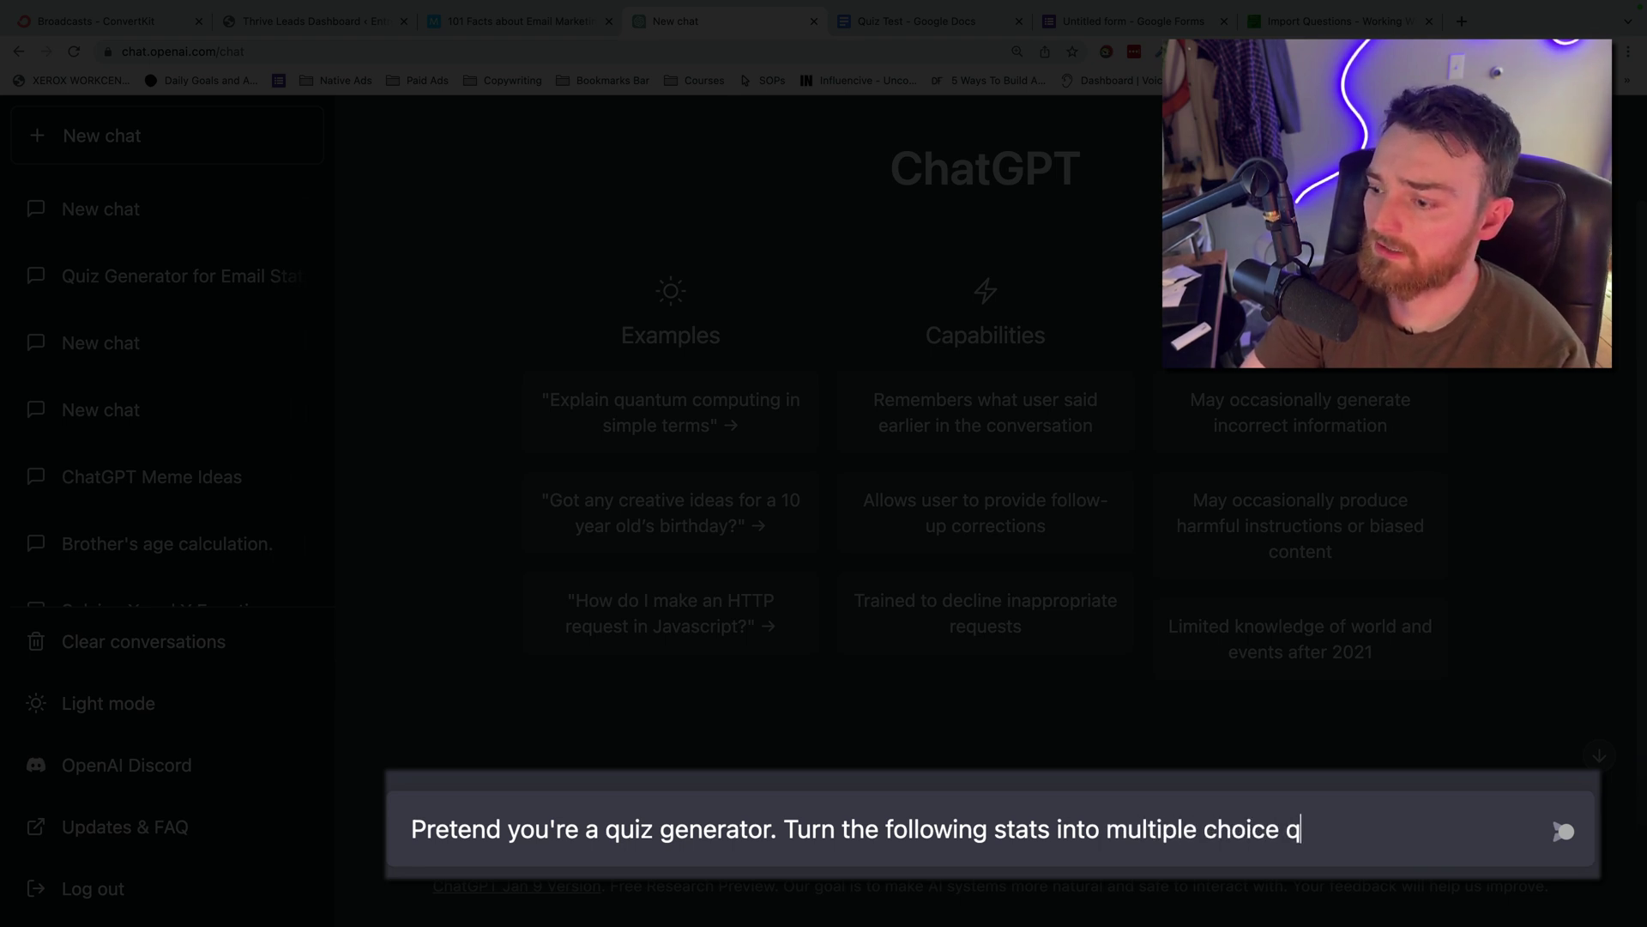
{"action": "type", "text": "uestions. Have a,b,c"}
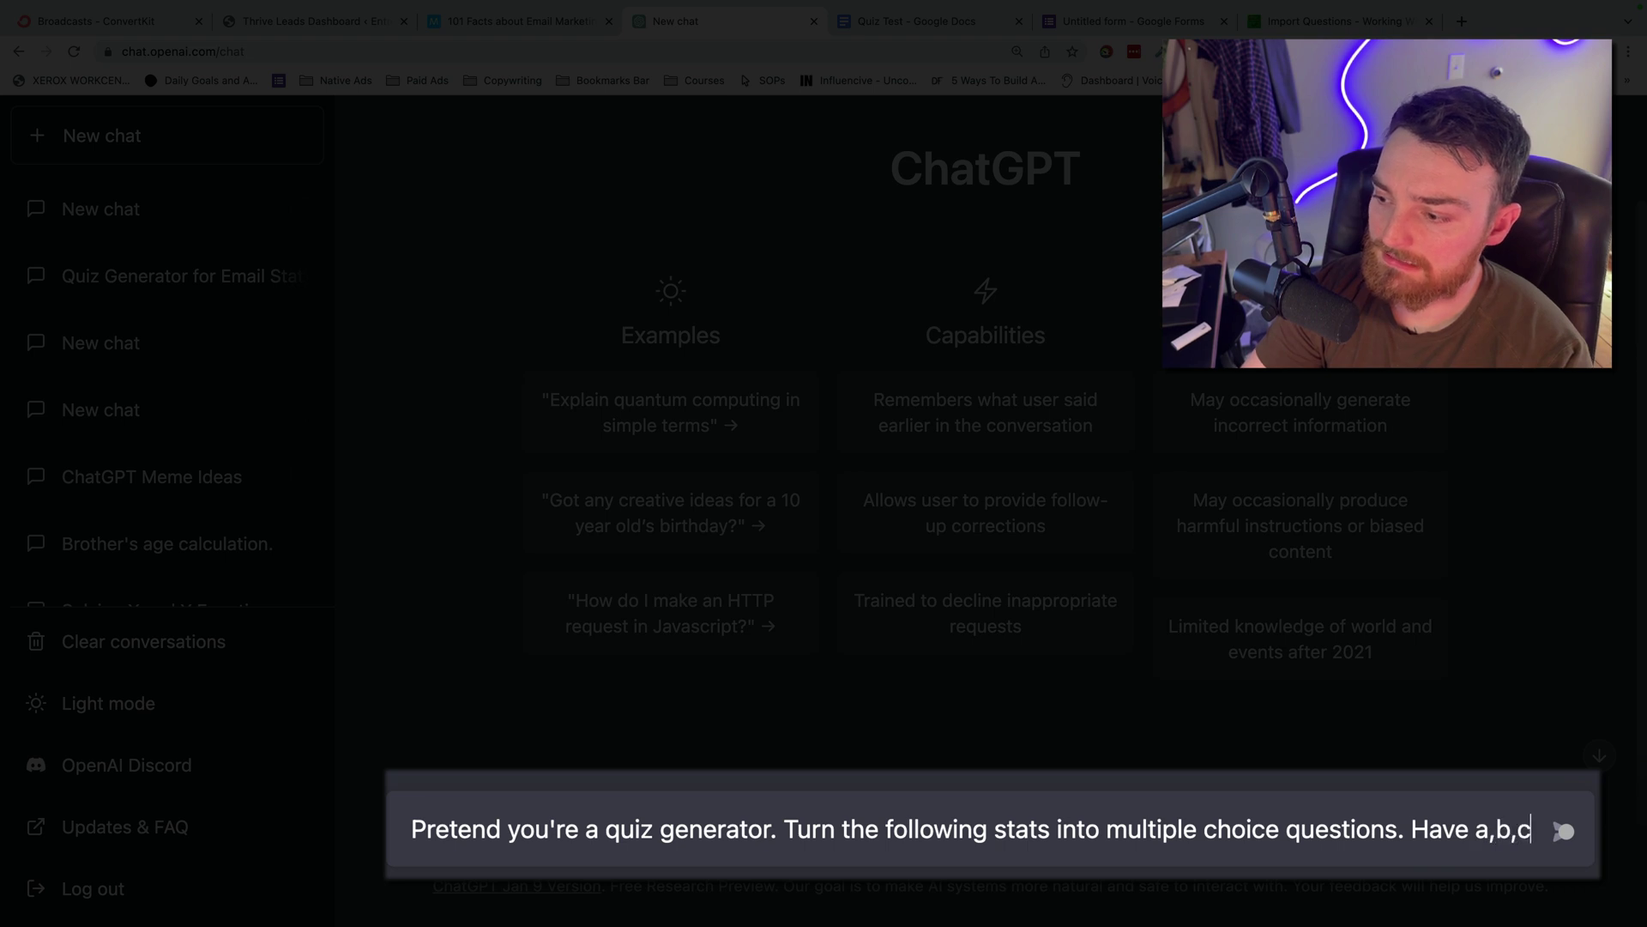
{"action": "type", "text": " and d"}
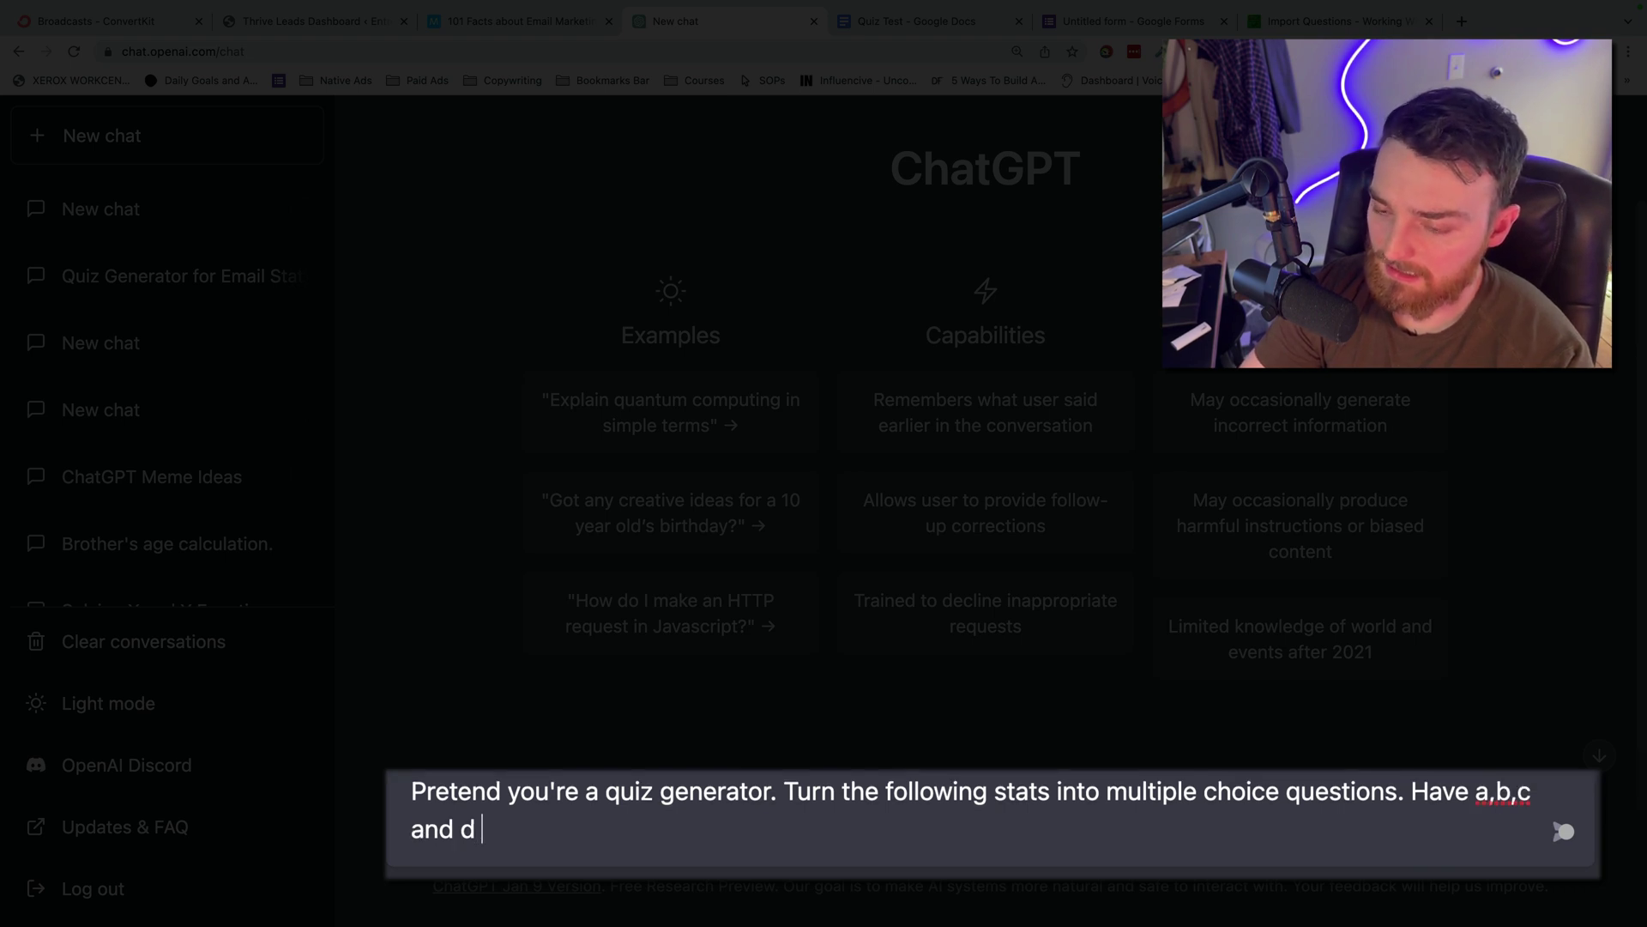
{"action": "type", "text": " options."}
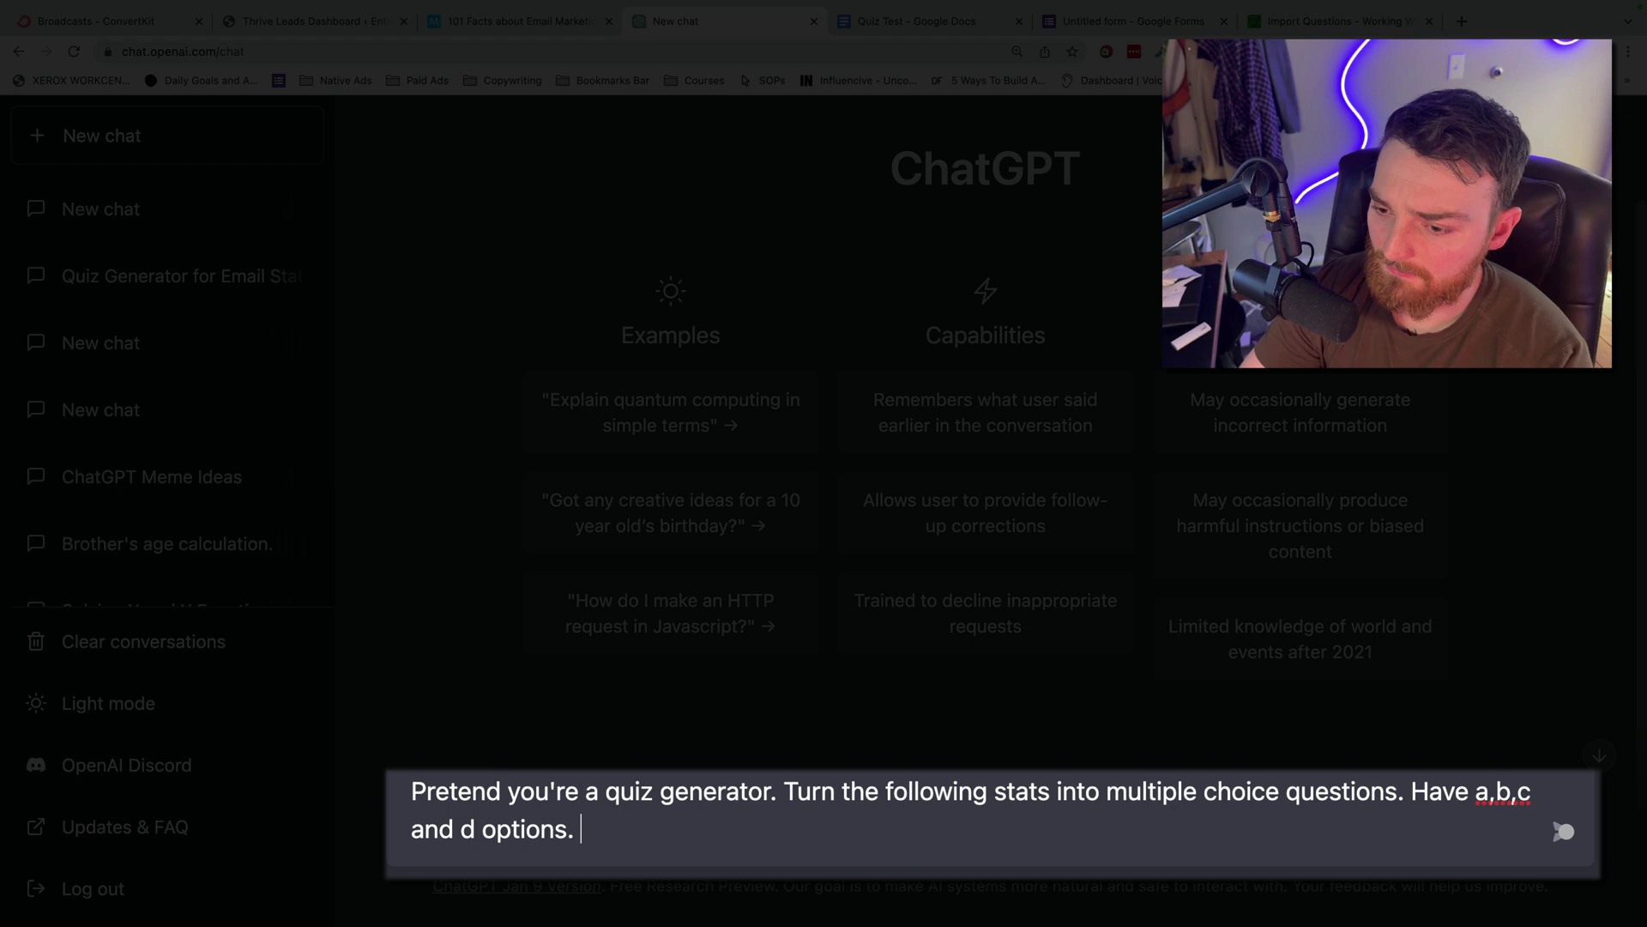
{"action": "type", "text": " Format them as a table."}
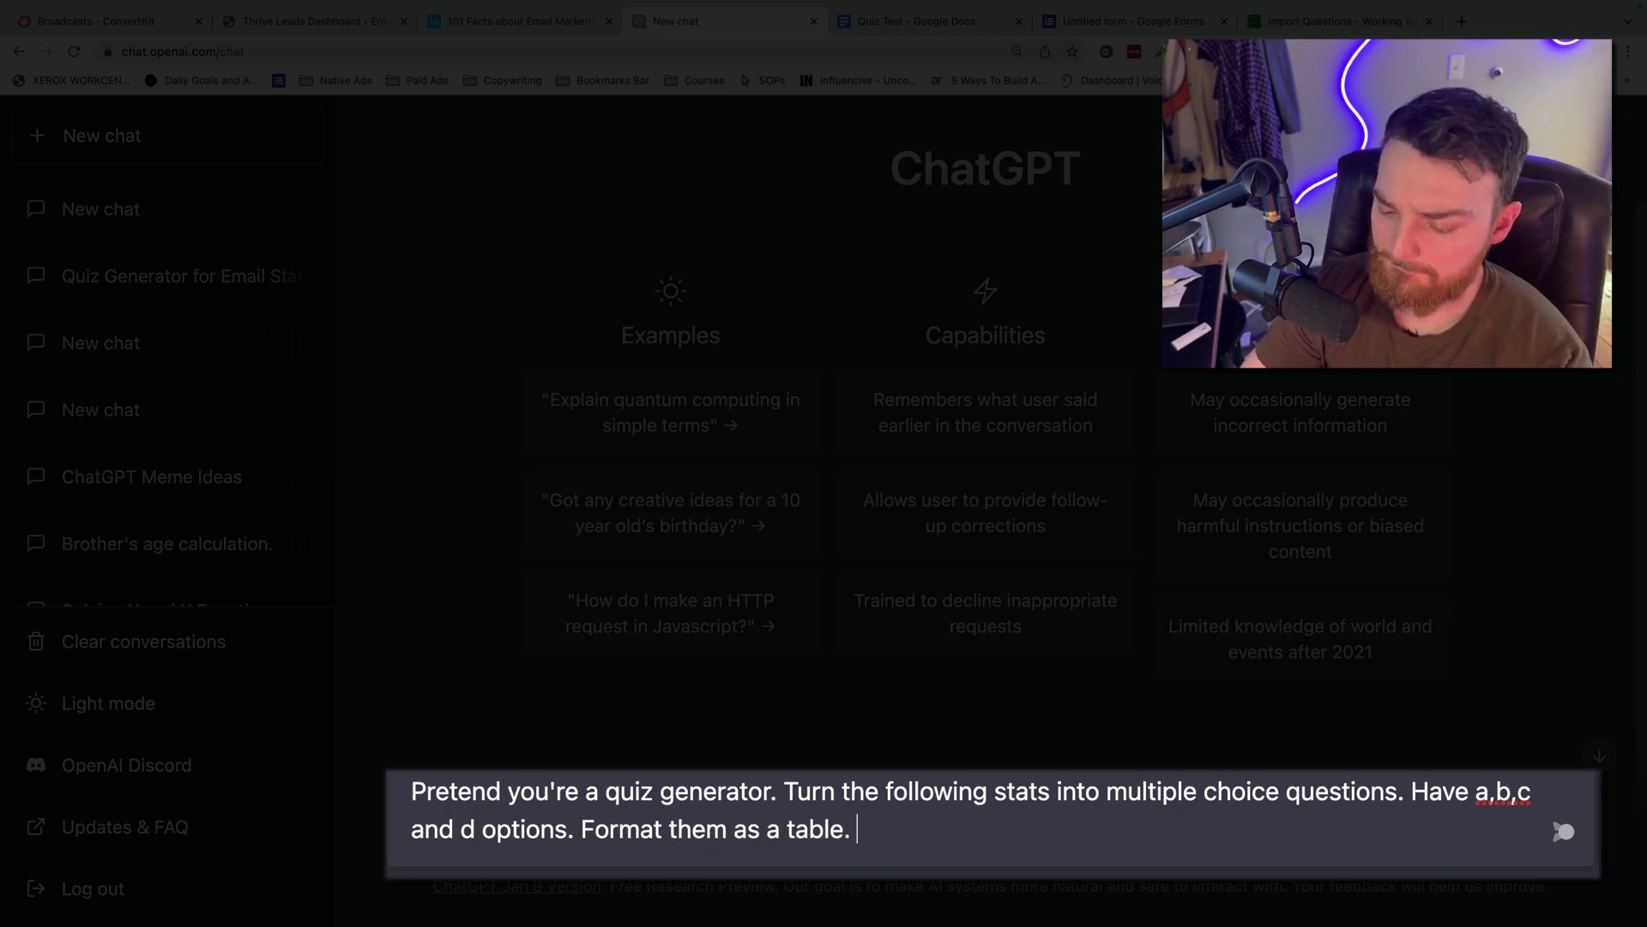
{"action": "type", "text": " Show the "}
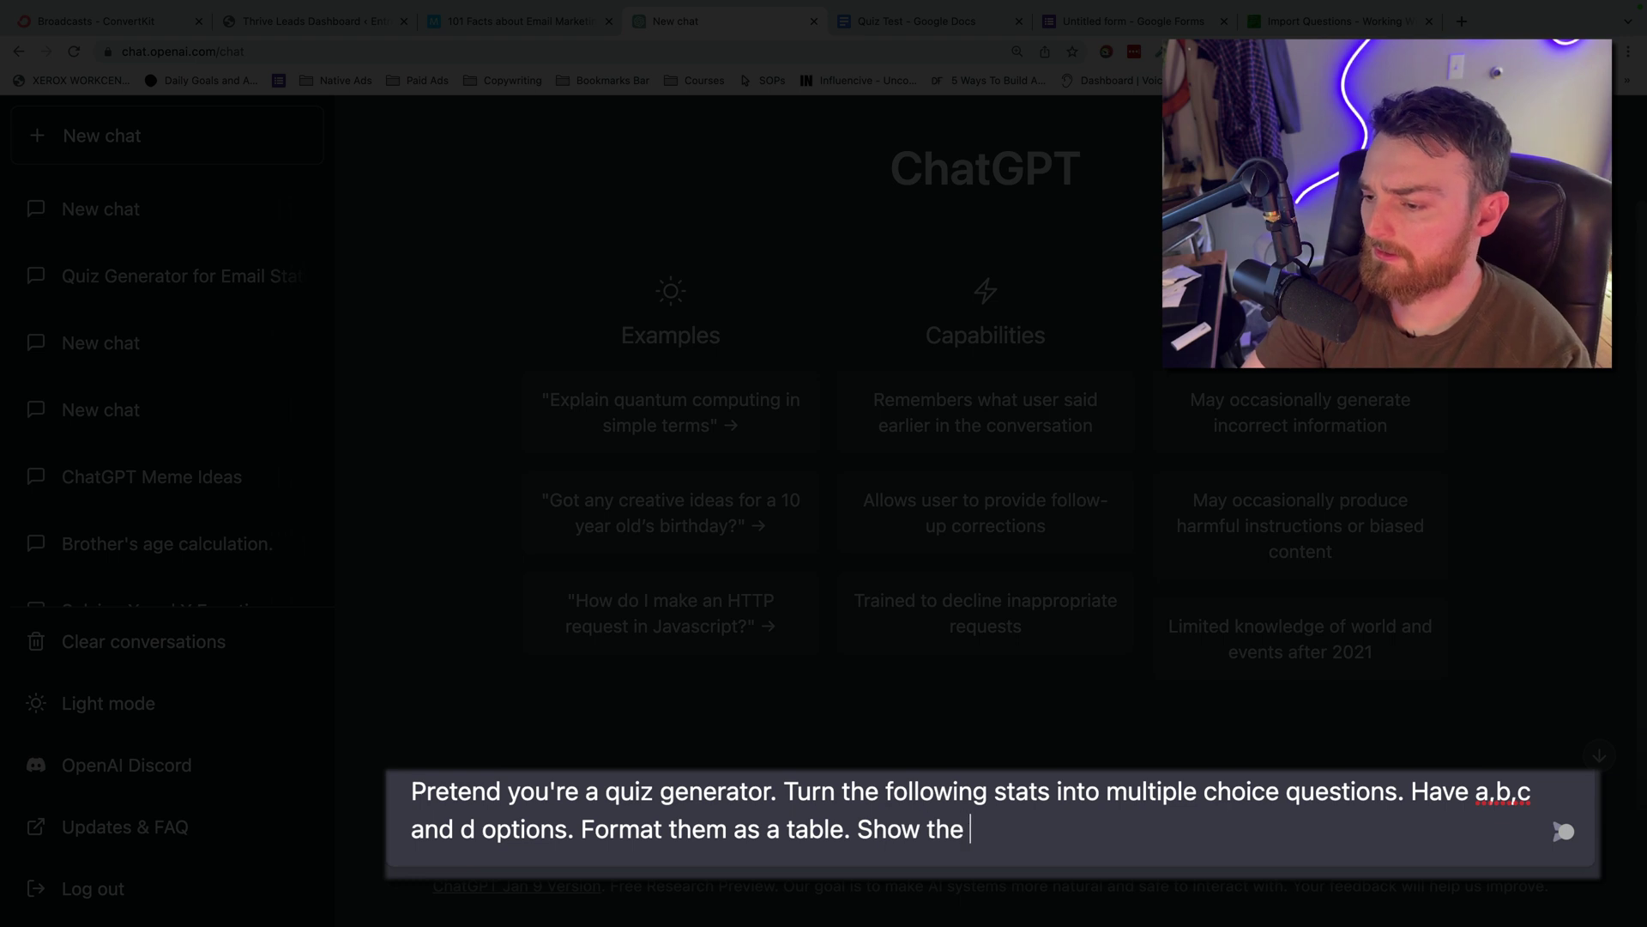
{"action": "type", "text": "correct answer "}
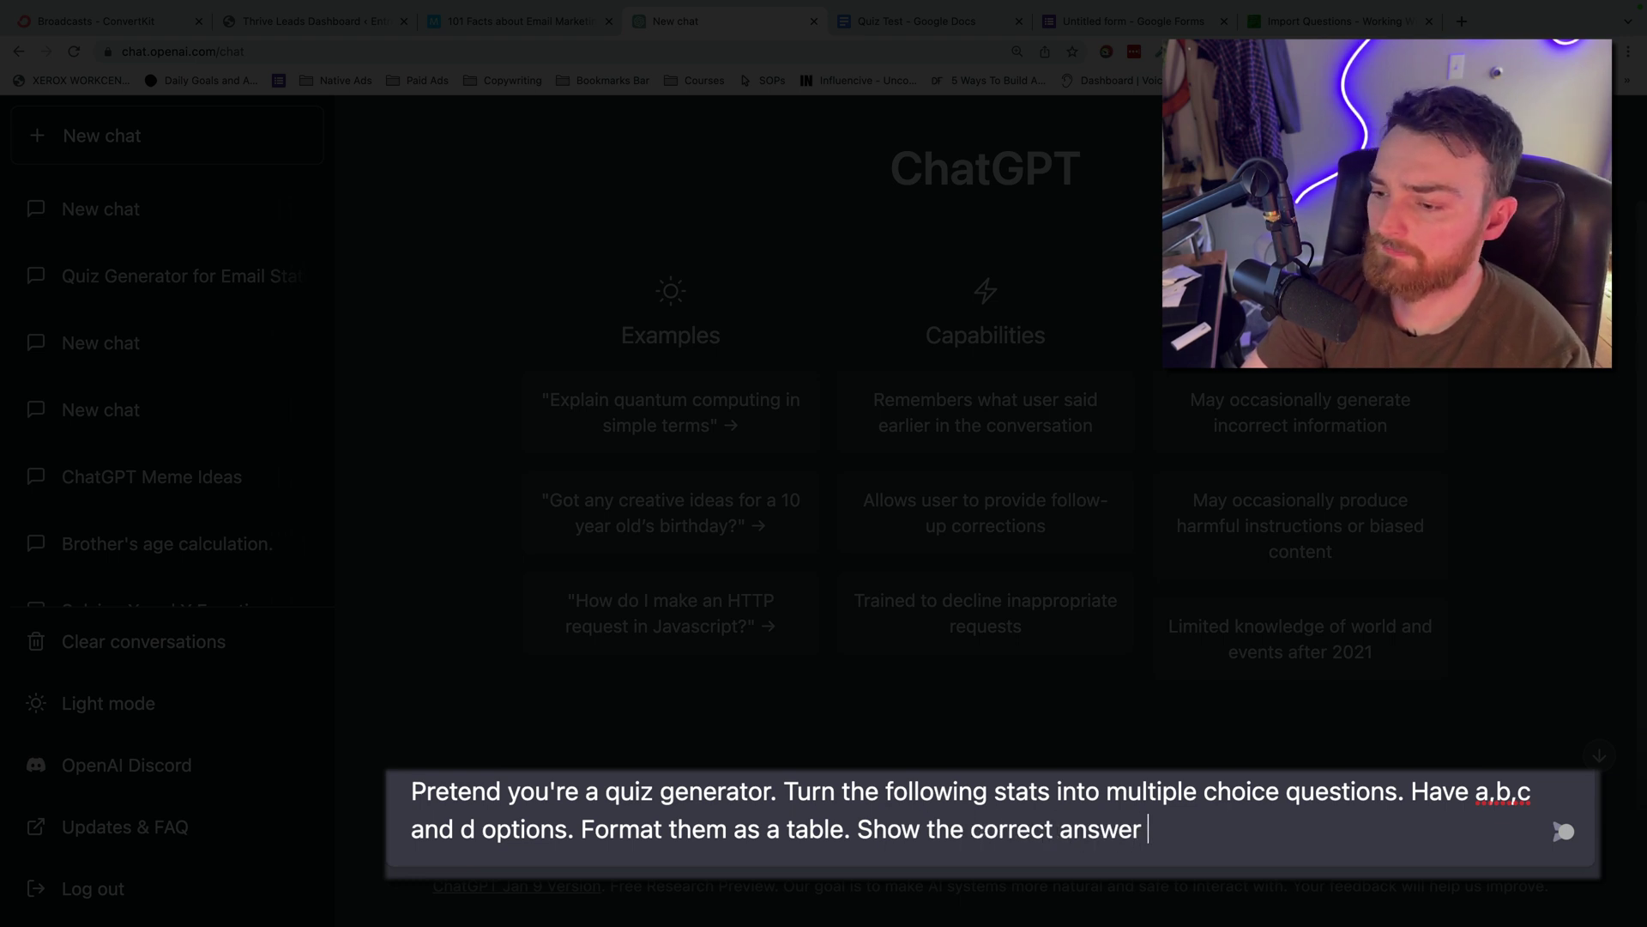
{"action": "type", "text": "on th"}
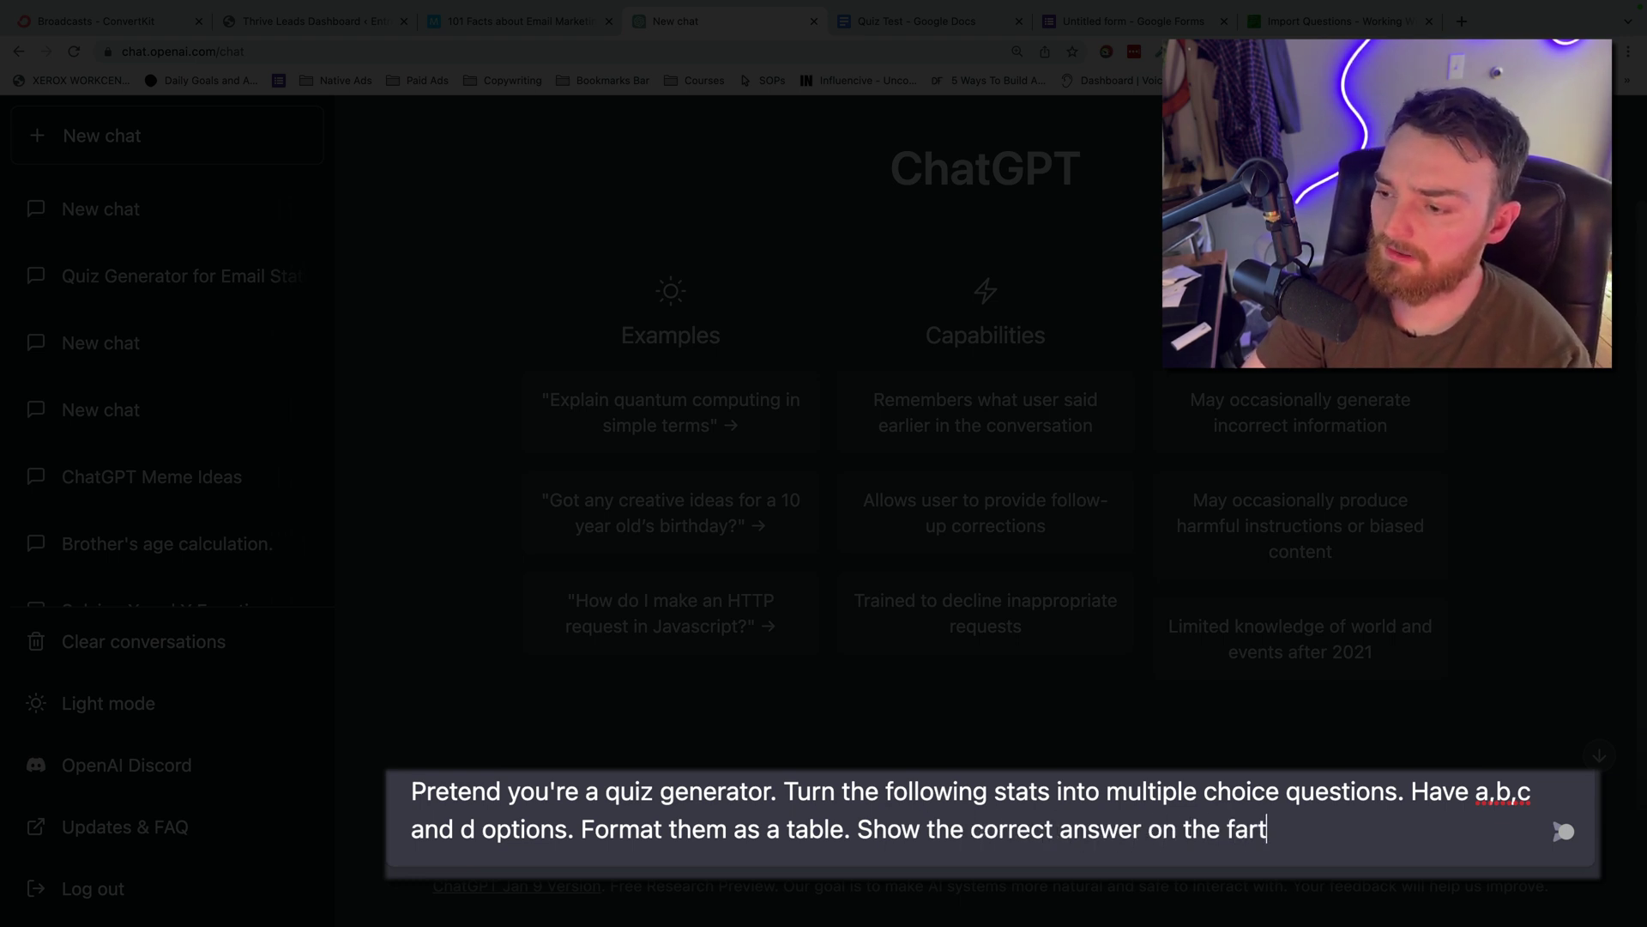
{"action": "type", "text": "e far right."}
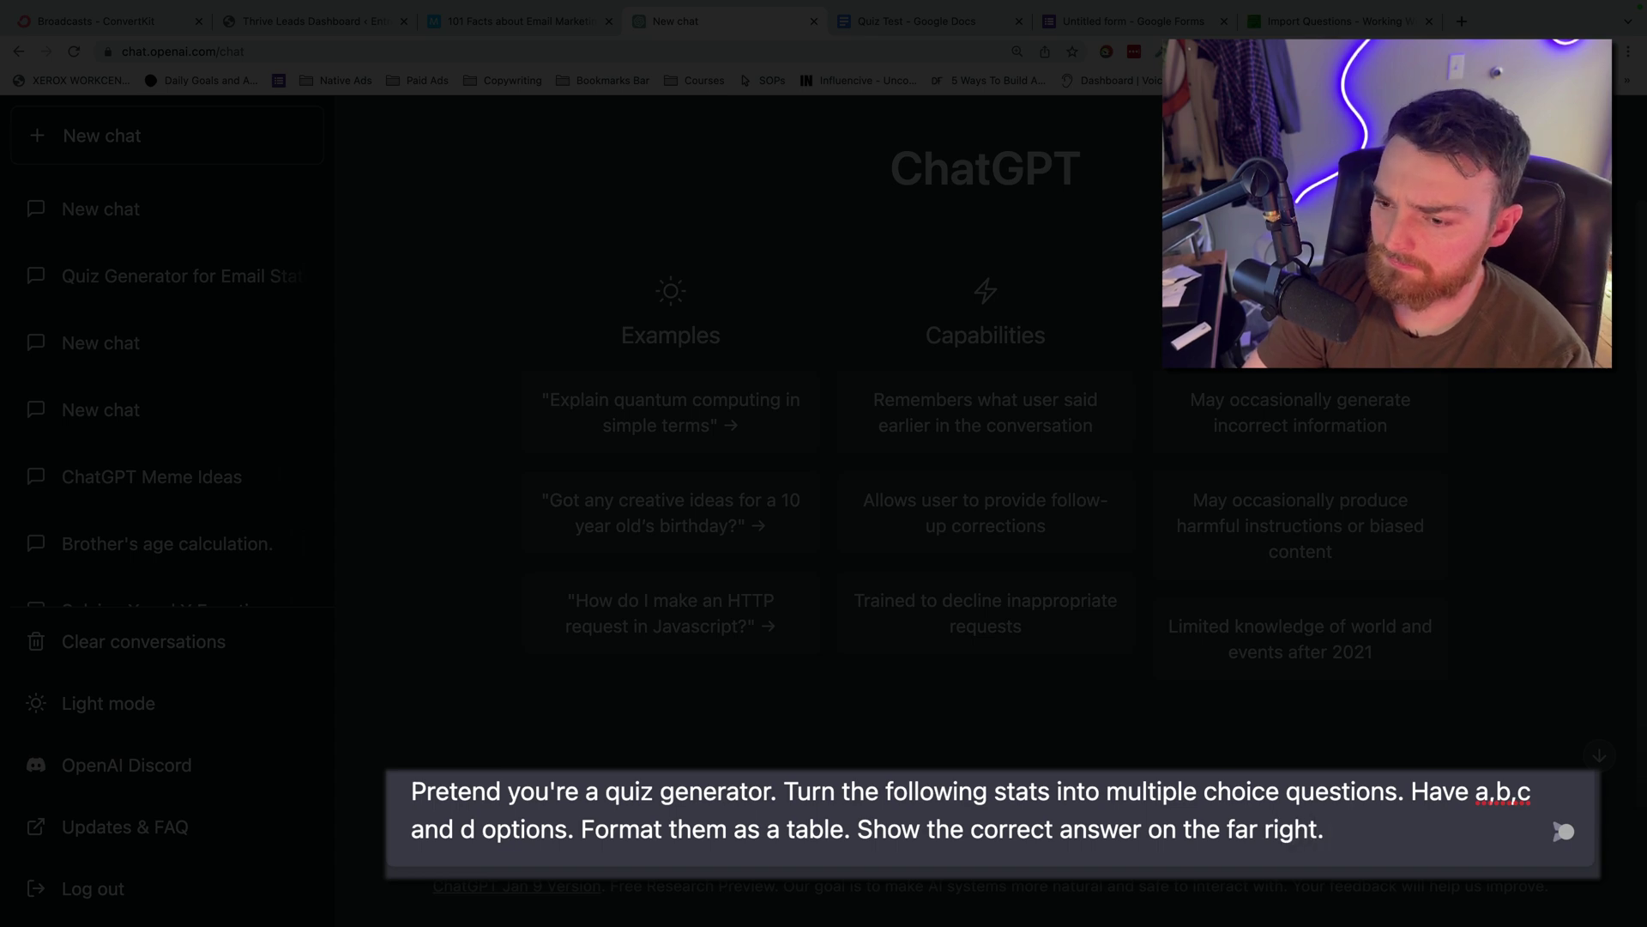
Paste the email-marketing stats under the prompt, number lines 2. through 6., and submit it
{"action": "key", "text": "super+v"}
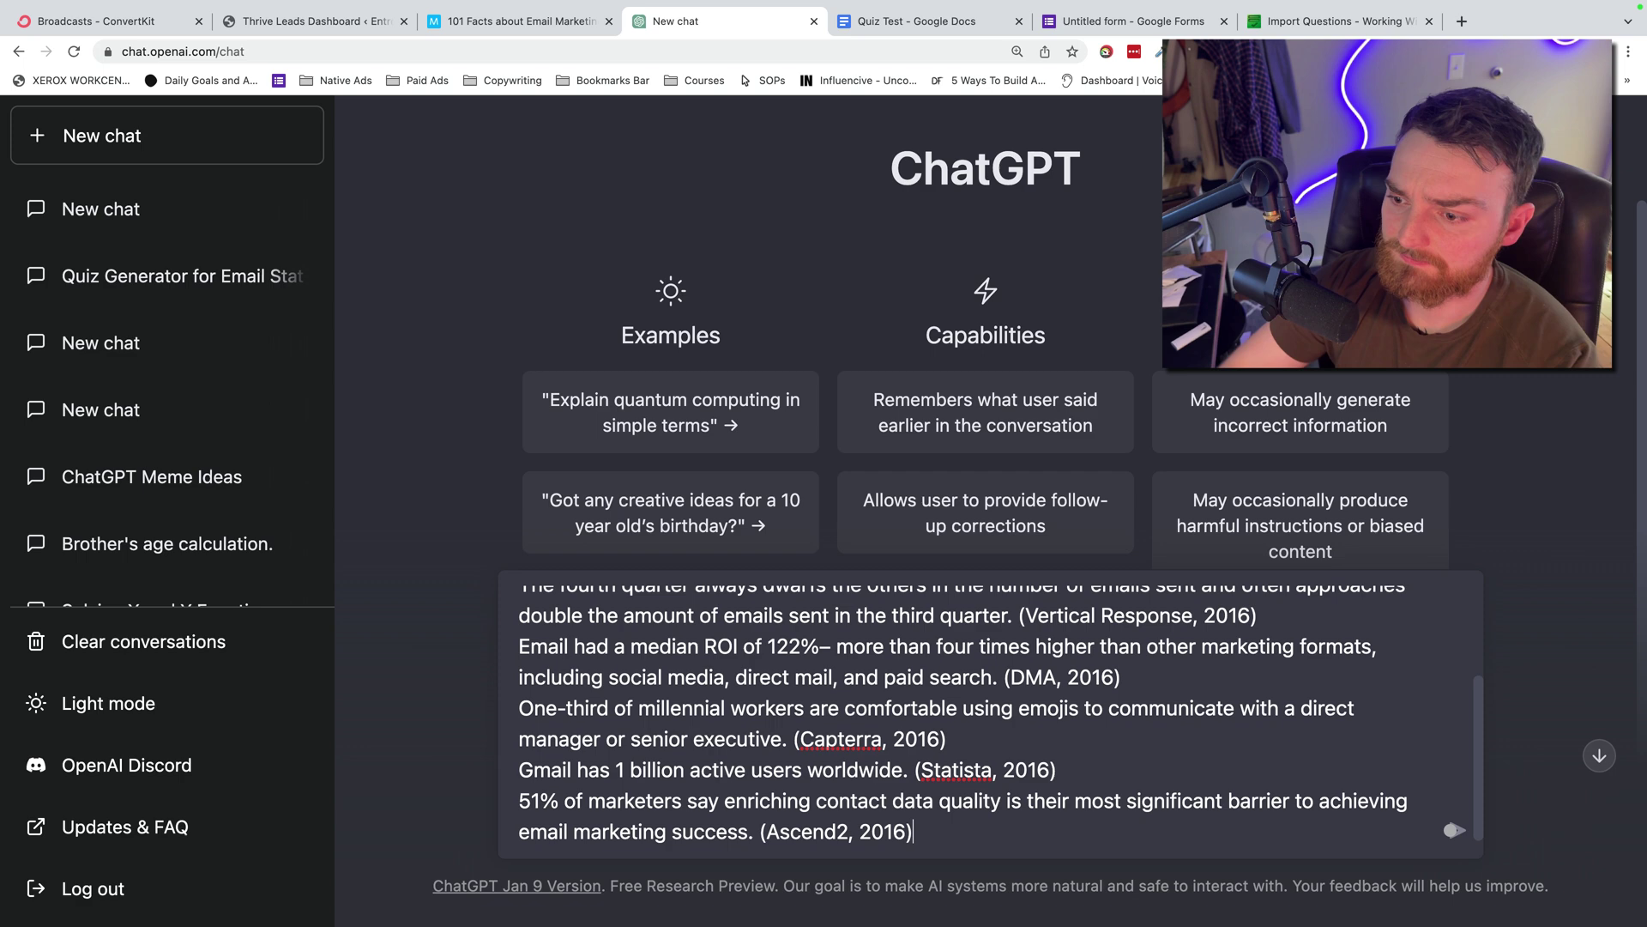
{"action": "scroll", "coordinate": [662, 708], "scroll_direction": "up", "scroll_amount": 4}
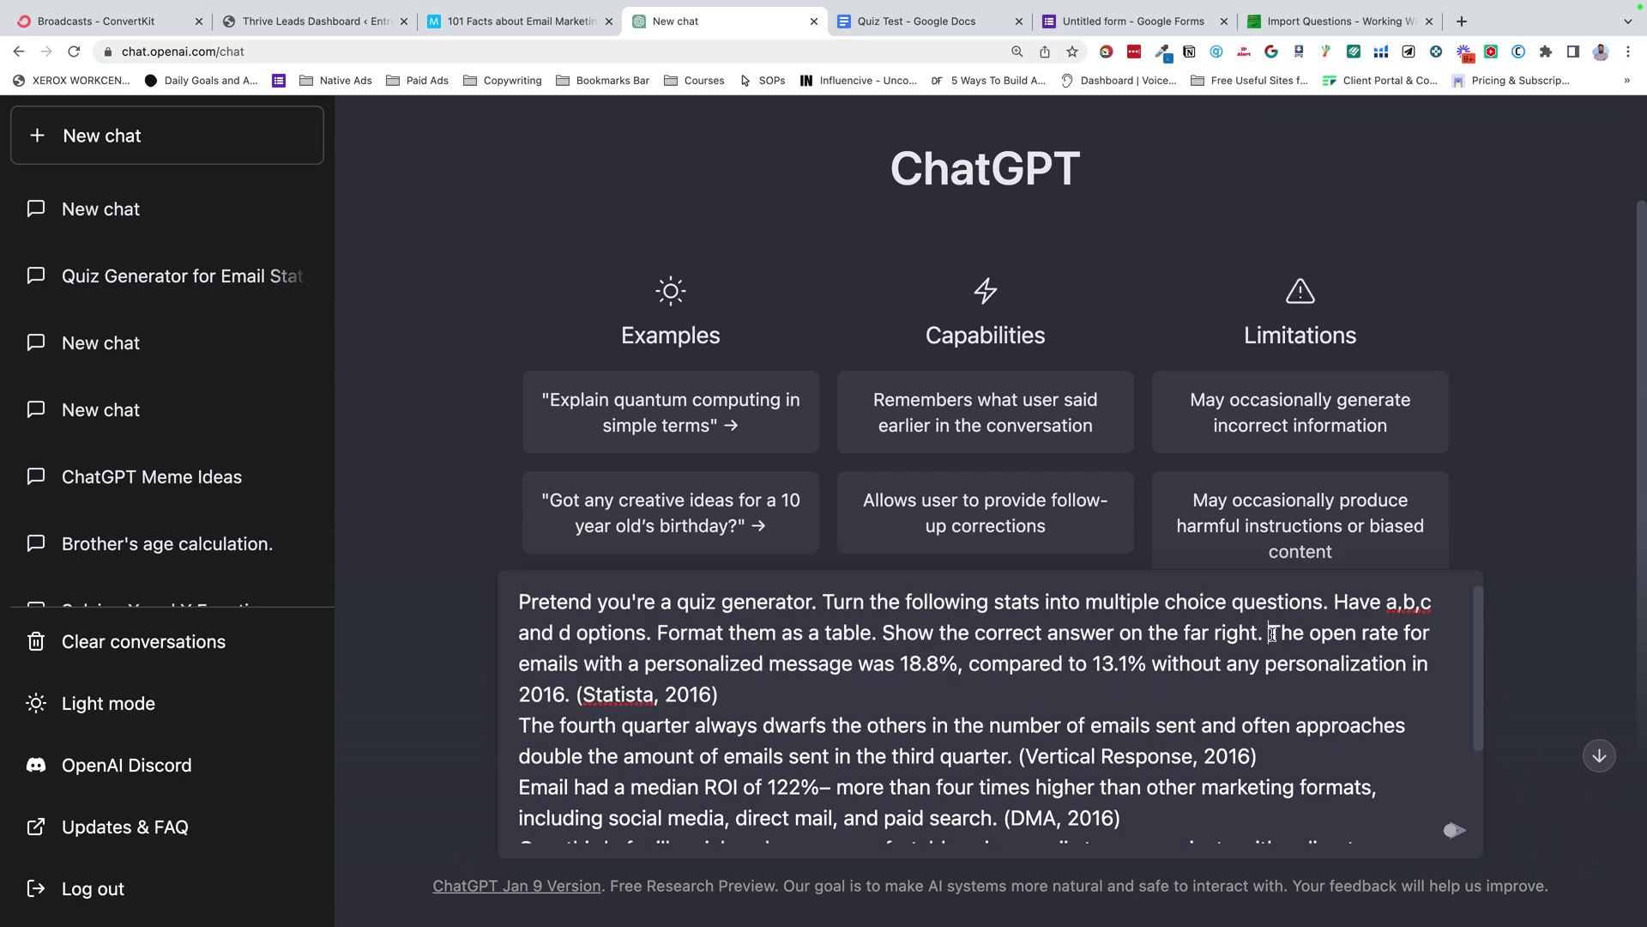
{"action": "left_click", "coordinate": [520, 725]}
{"action": "type", "text": "2."}
{"action": "left_click", "coordinate": [520, 787]}
{"action": "type", "text": "3."}
{"action": "left_click", "coordinate": [520, 773]}
{"action": "type", "text": "4."}
{"action": "left_click", "coordinate": [519, 766]}
{"action": "type", "text": "5."}
{"action": "left_click", "coordinate": [530, 802]}
{"action": "type", "text": "6."}
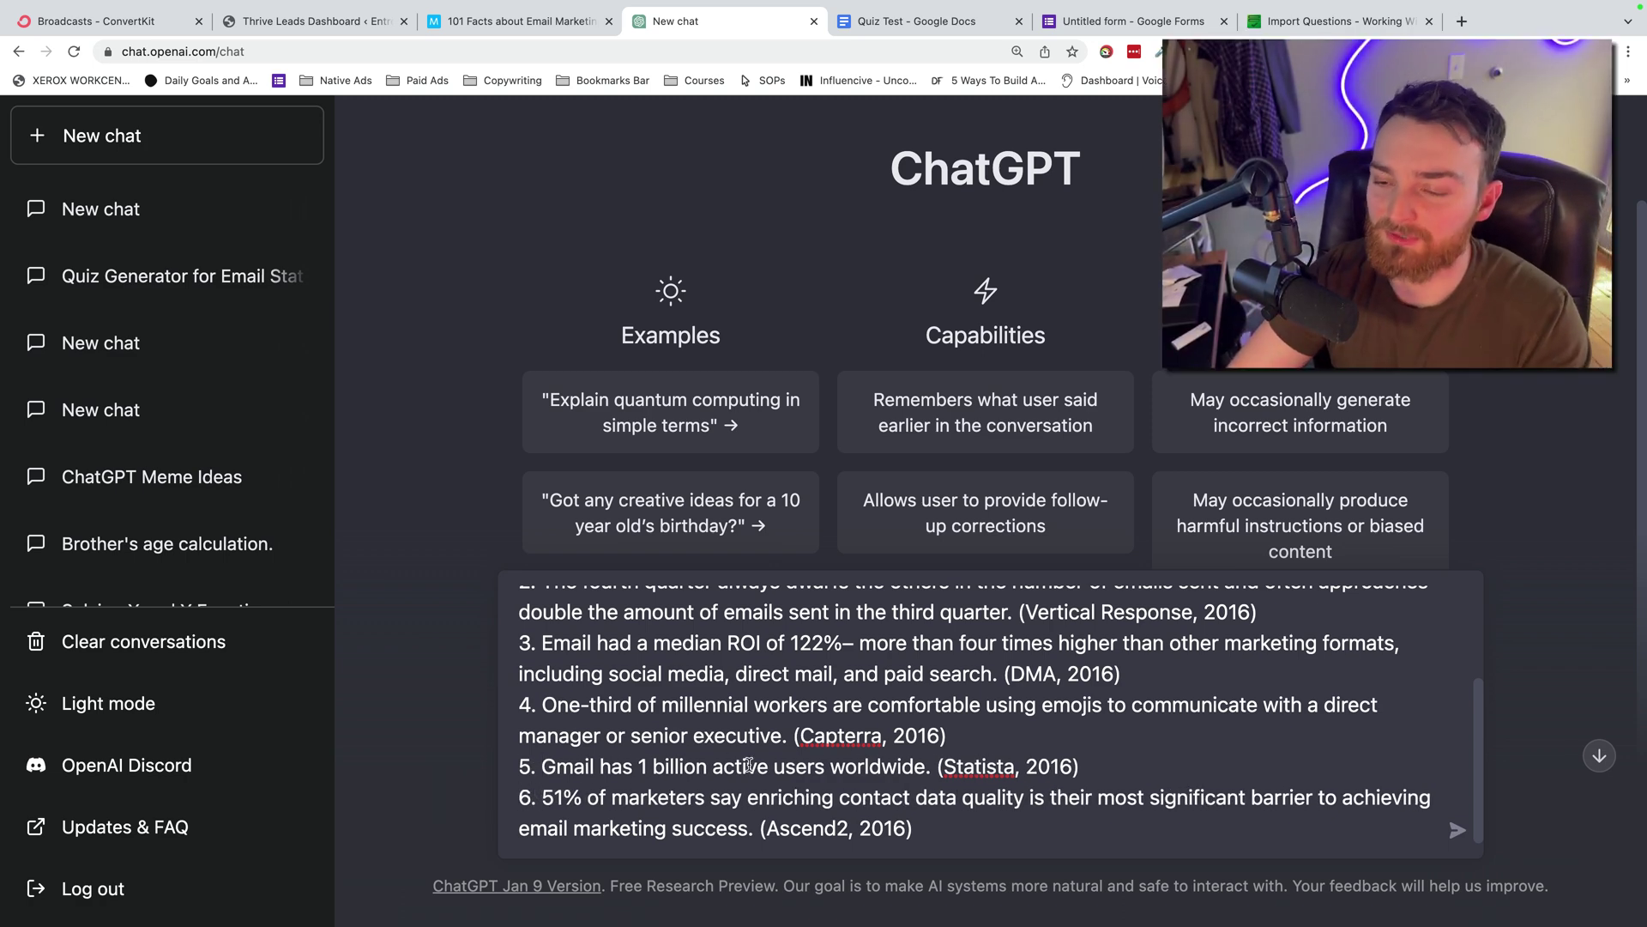
{"action": "key", "text": "Return"}
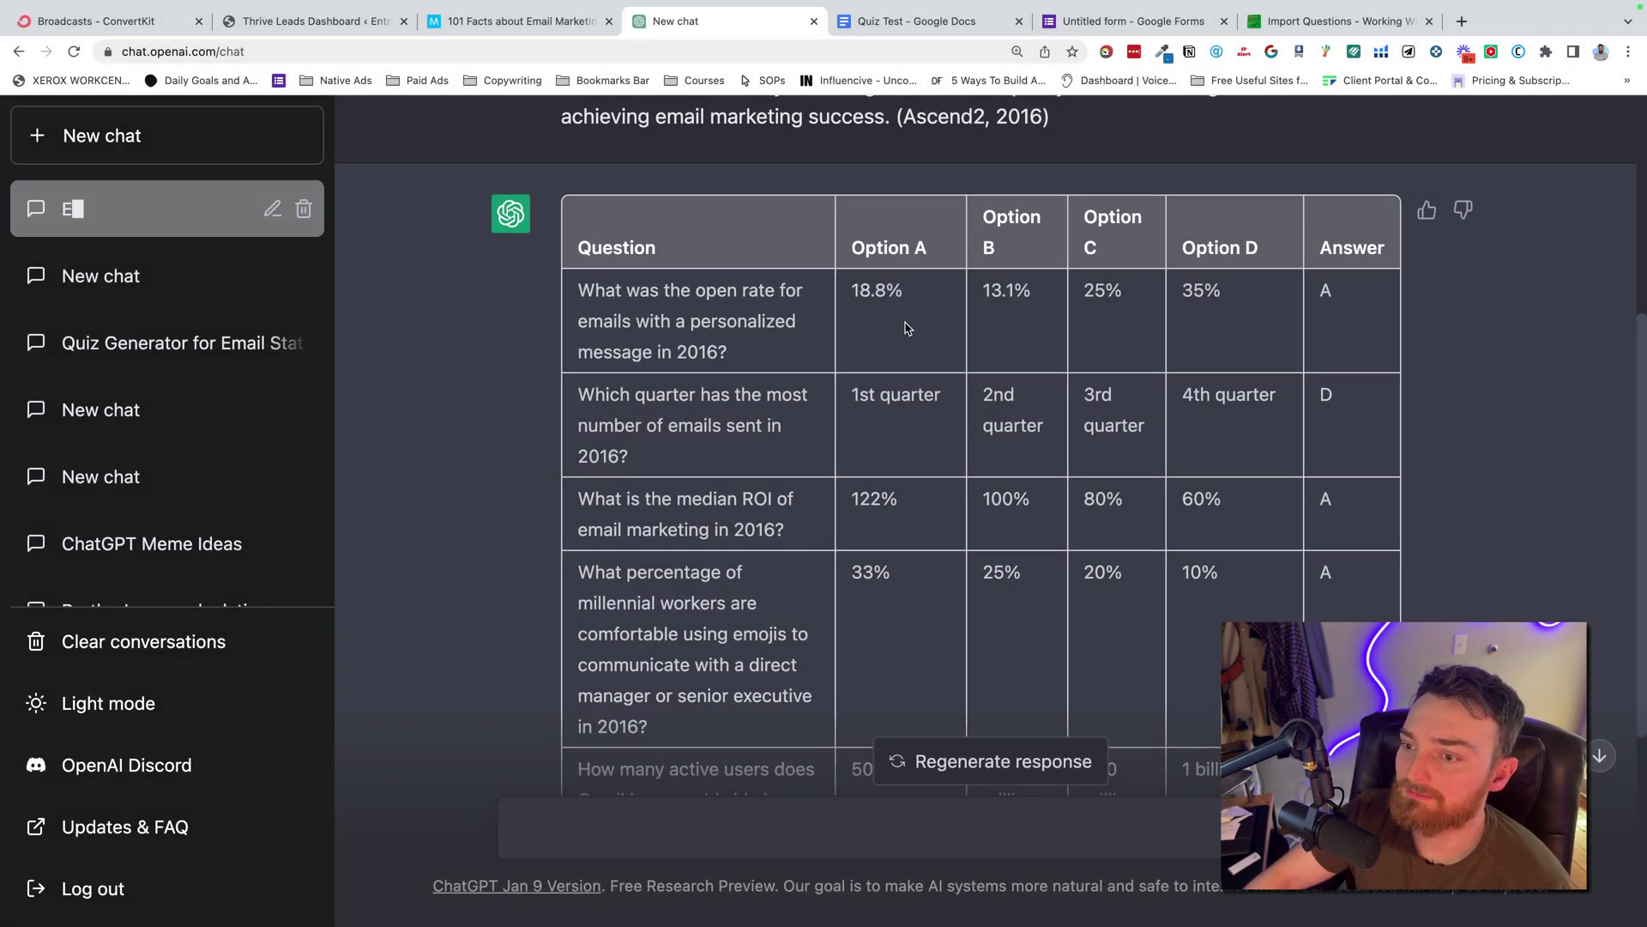
{"action": "scroll", "coordinate": [905, 319], "scroll_direction": "up", "scroll_amount": 5}
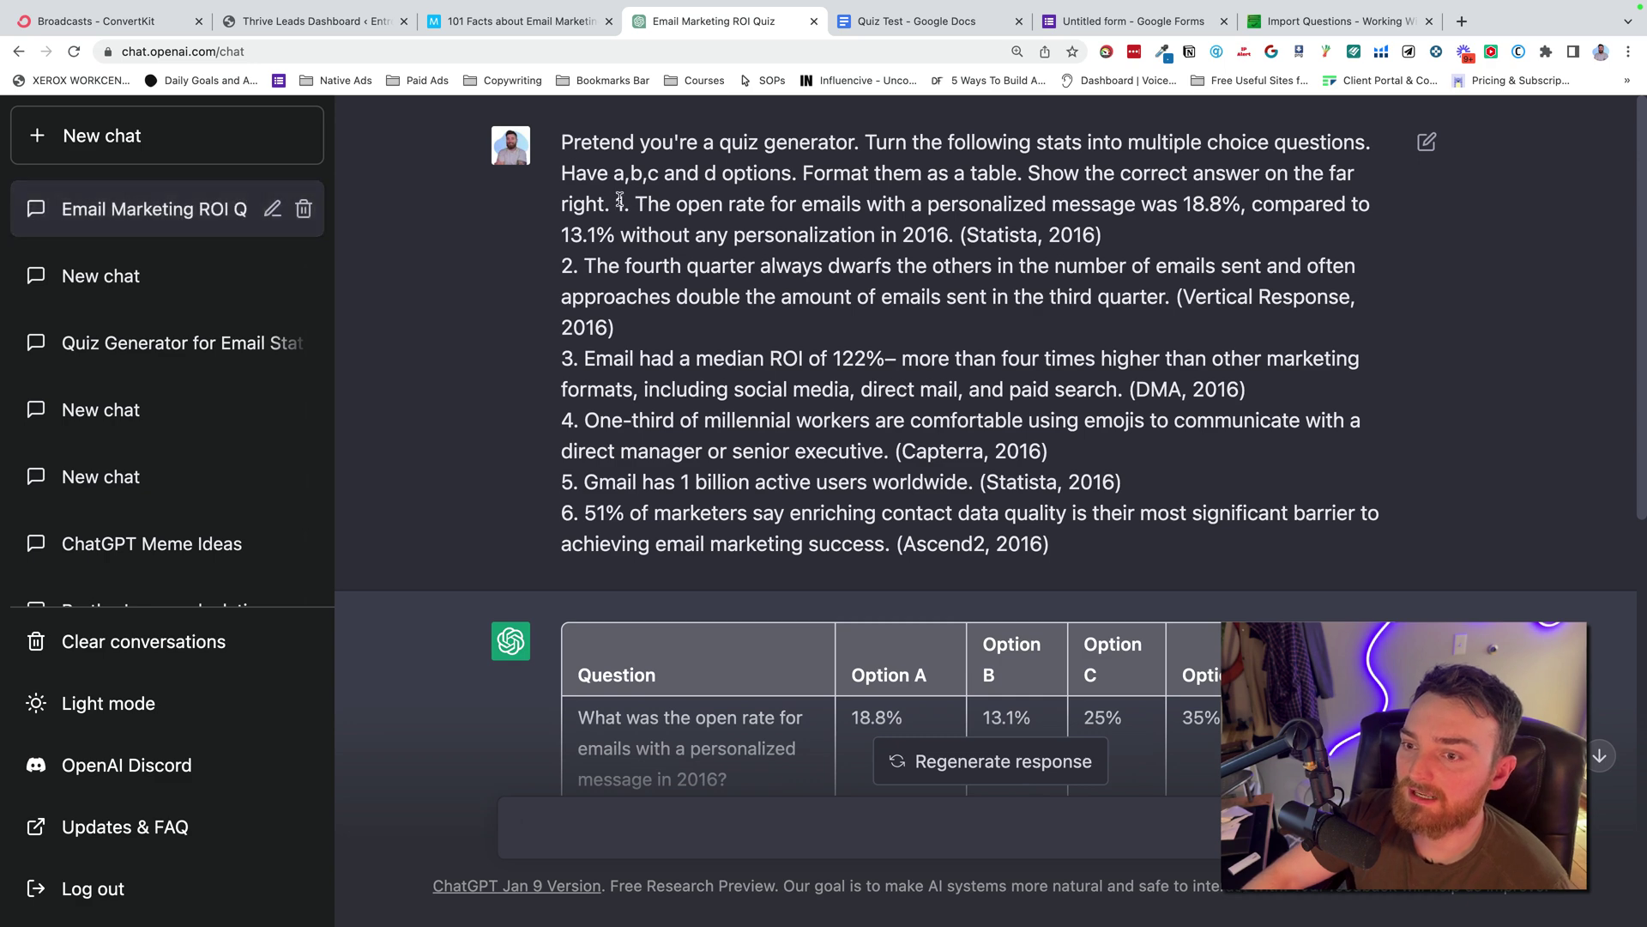
{"action": "left_click_drag", "start_coordinate": [620, 201], "coordinate": [1262, 212]}
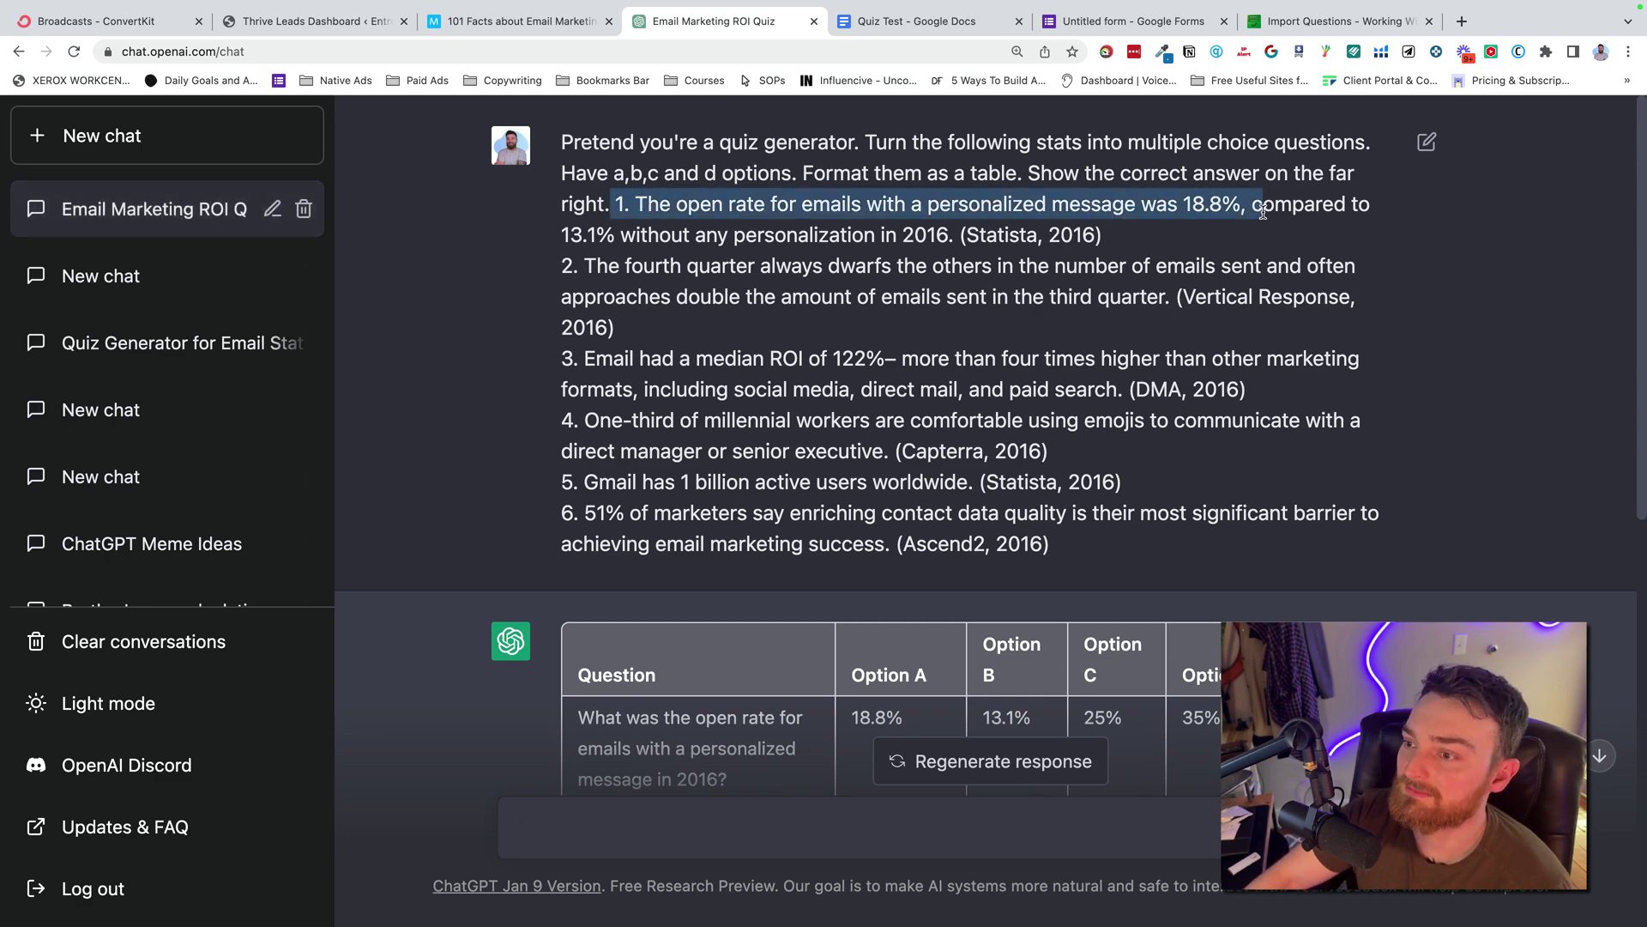
{"action": "scroll", "coordinate": [1240, 306], "scroll_direction": "down", "scroll_amount": 5}
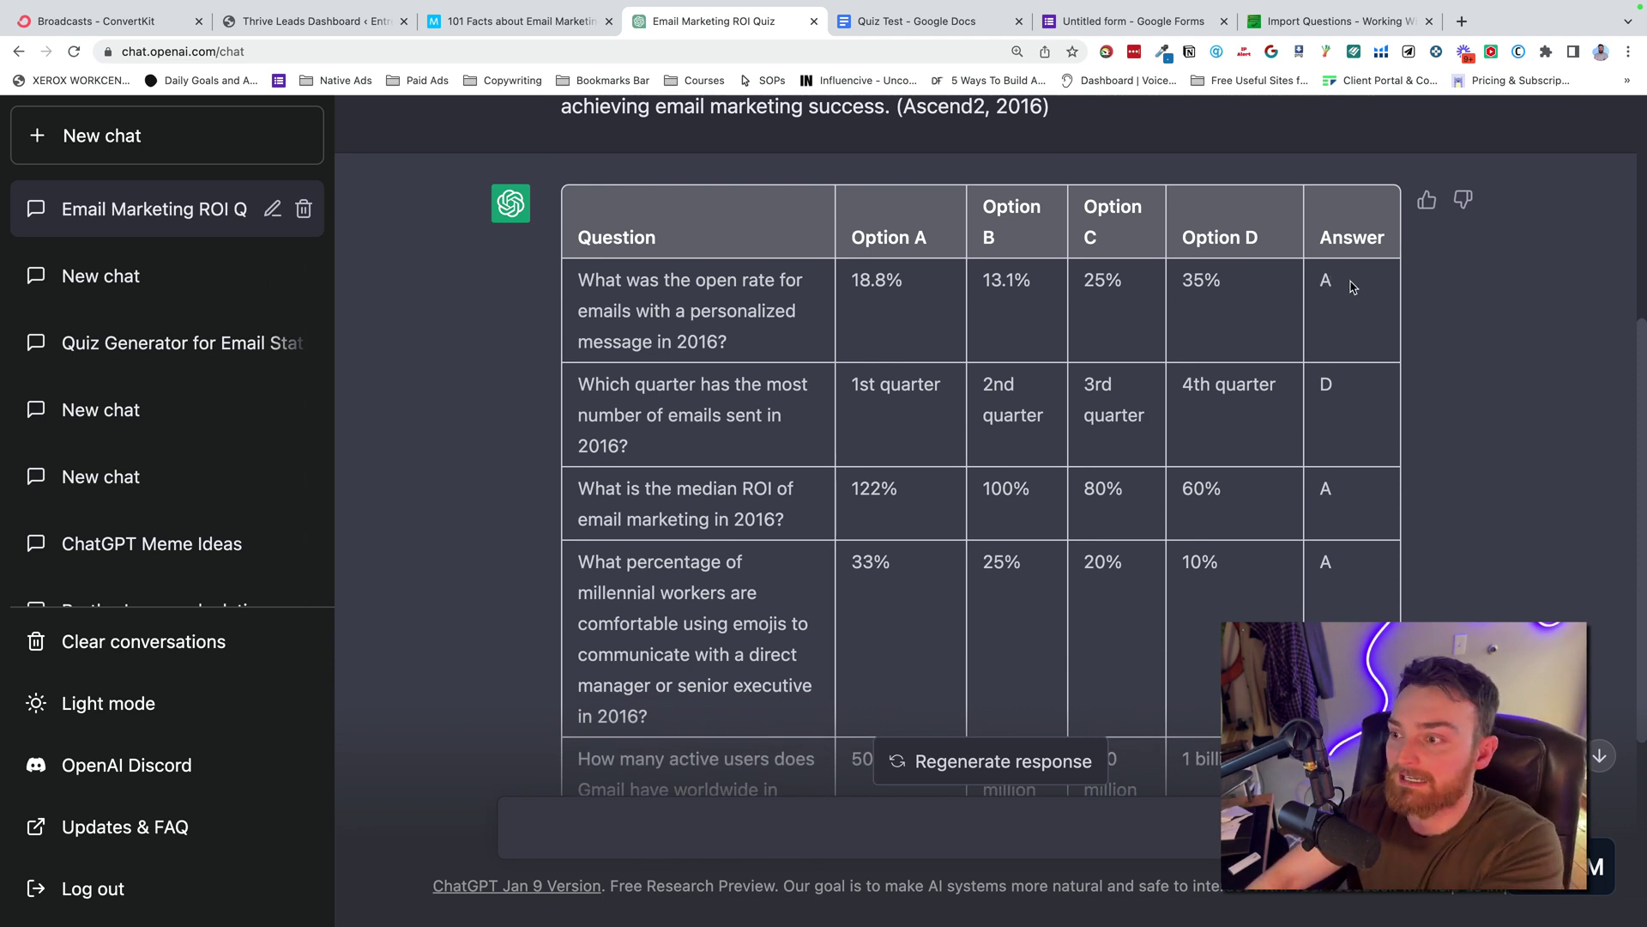
{"action": "scroll", "coordinate": [1346, 286], "scroll_direction": "down", "scroll_amount": 2}
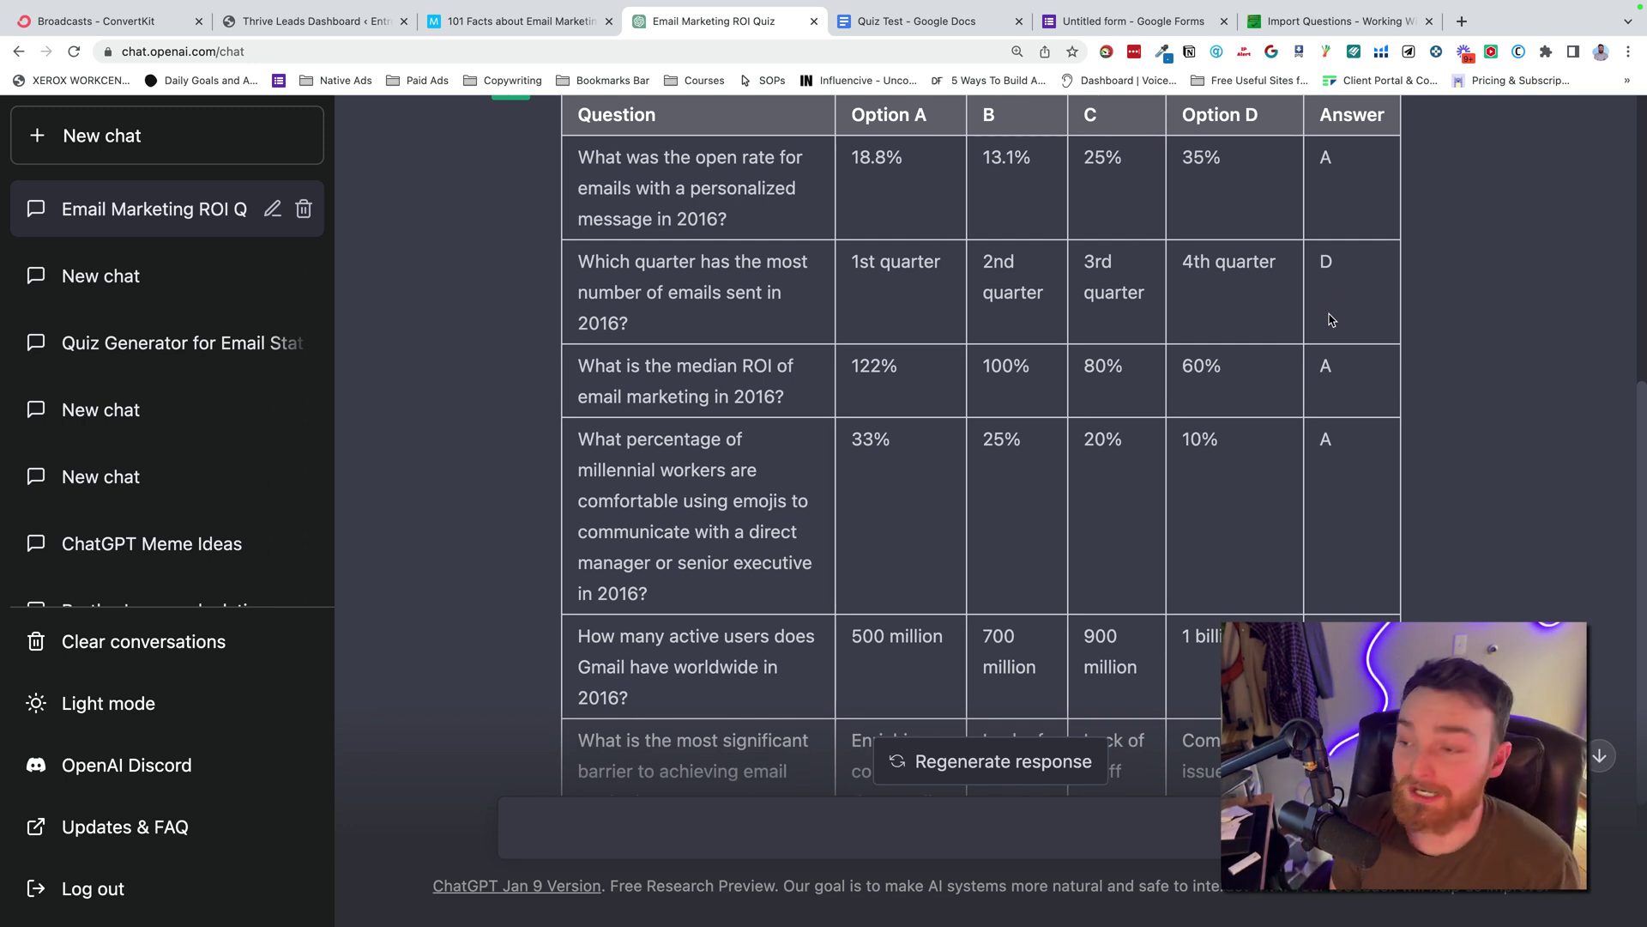
{"action": "scroll", "coordinate": [1331, 320], "scroll_direction": "down", "scroll_amount": 4}
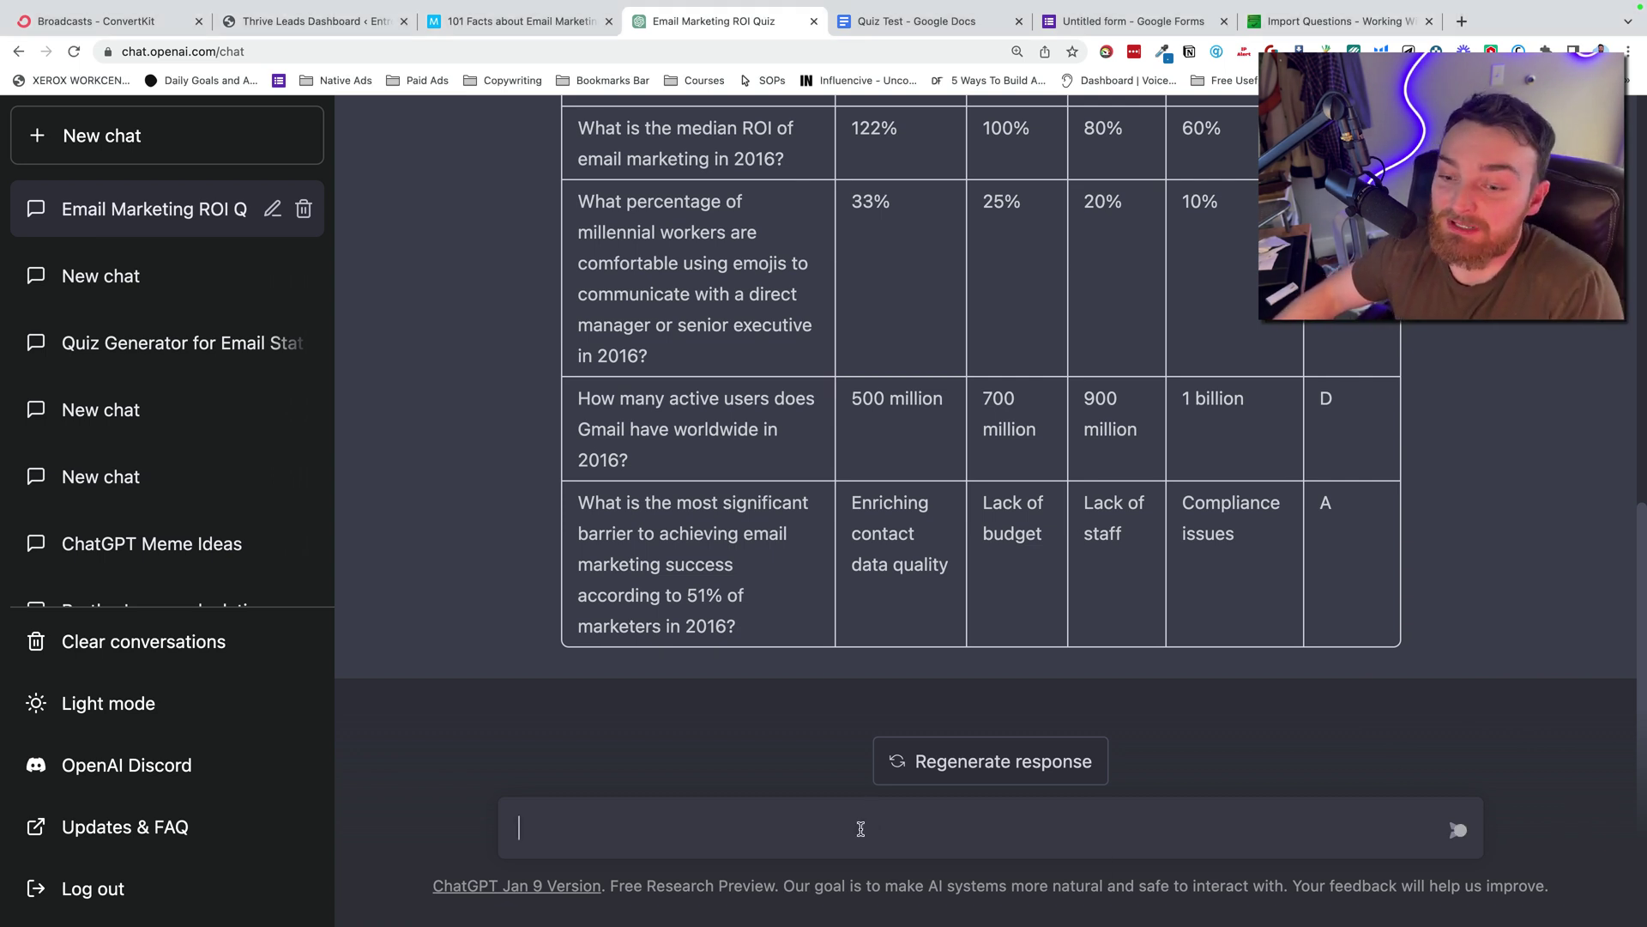
Send the follow-up 'Change some of those into true or false questions.'
{"action": "type", "text": "Chan"}
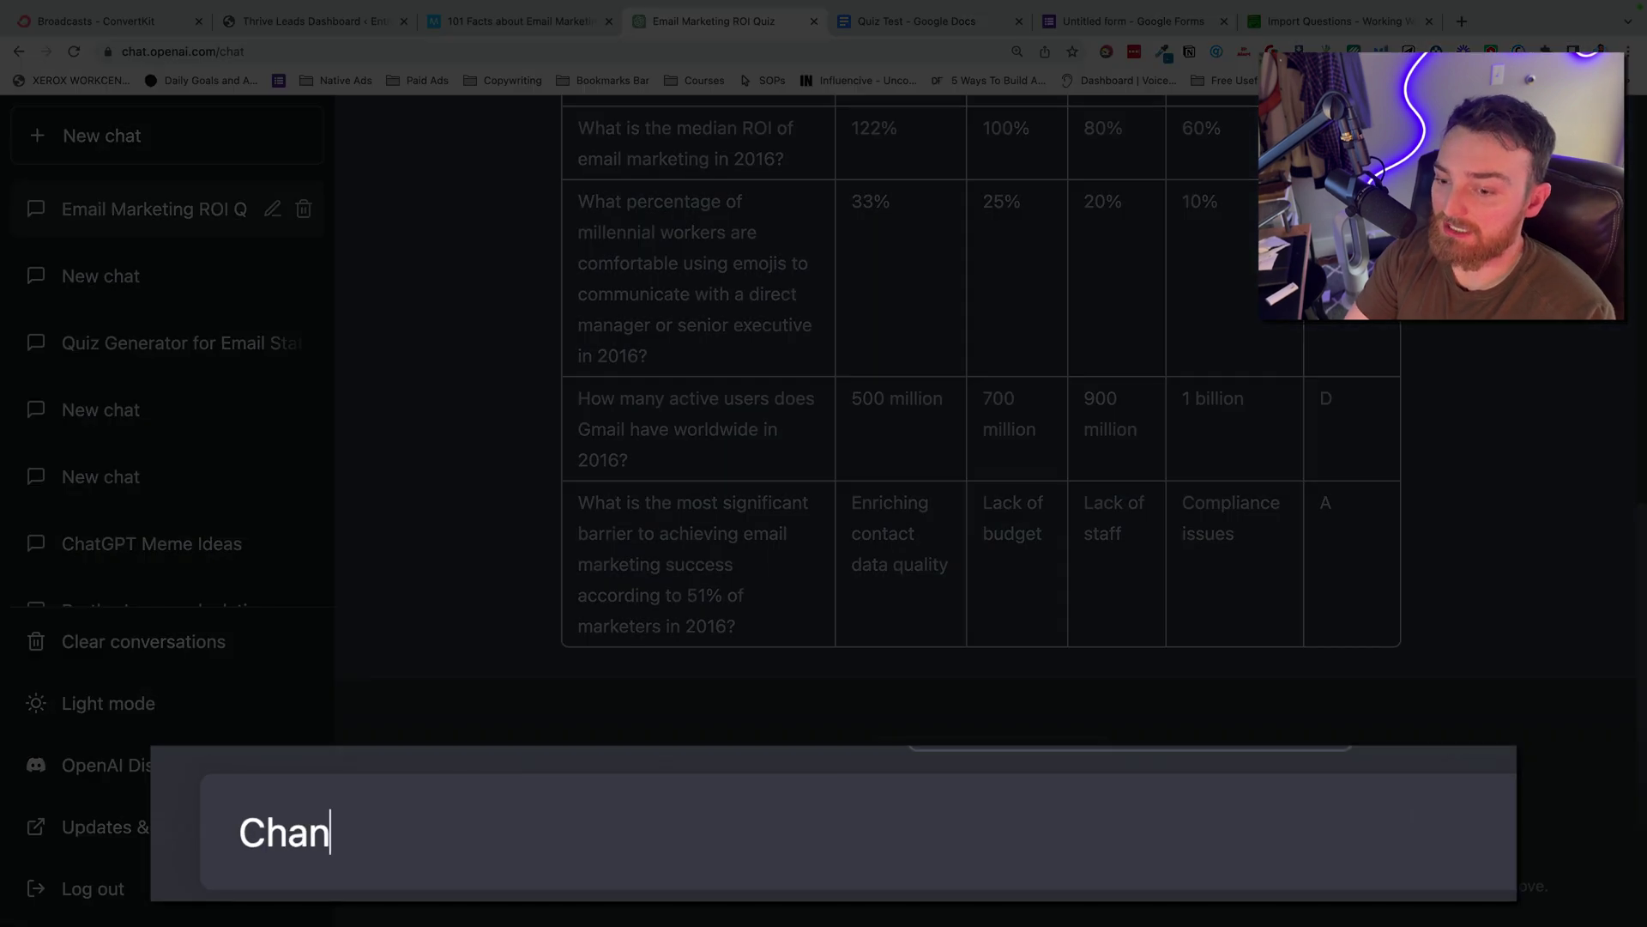
{"action": "type", "text": "ge some of those "}
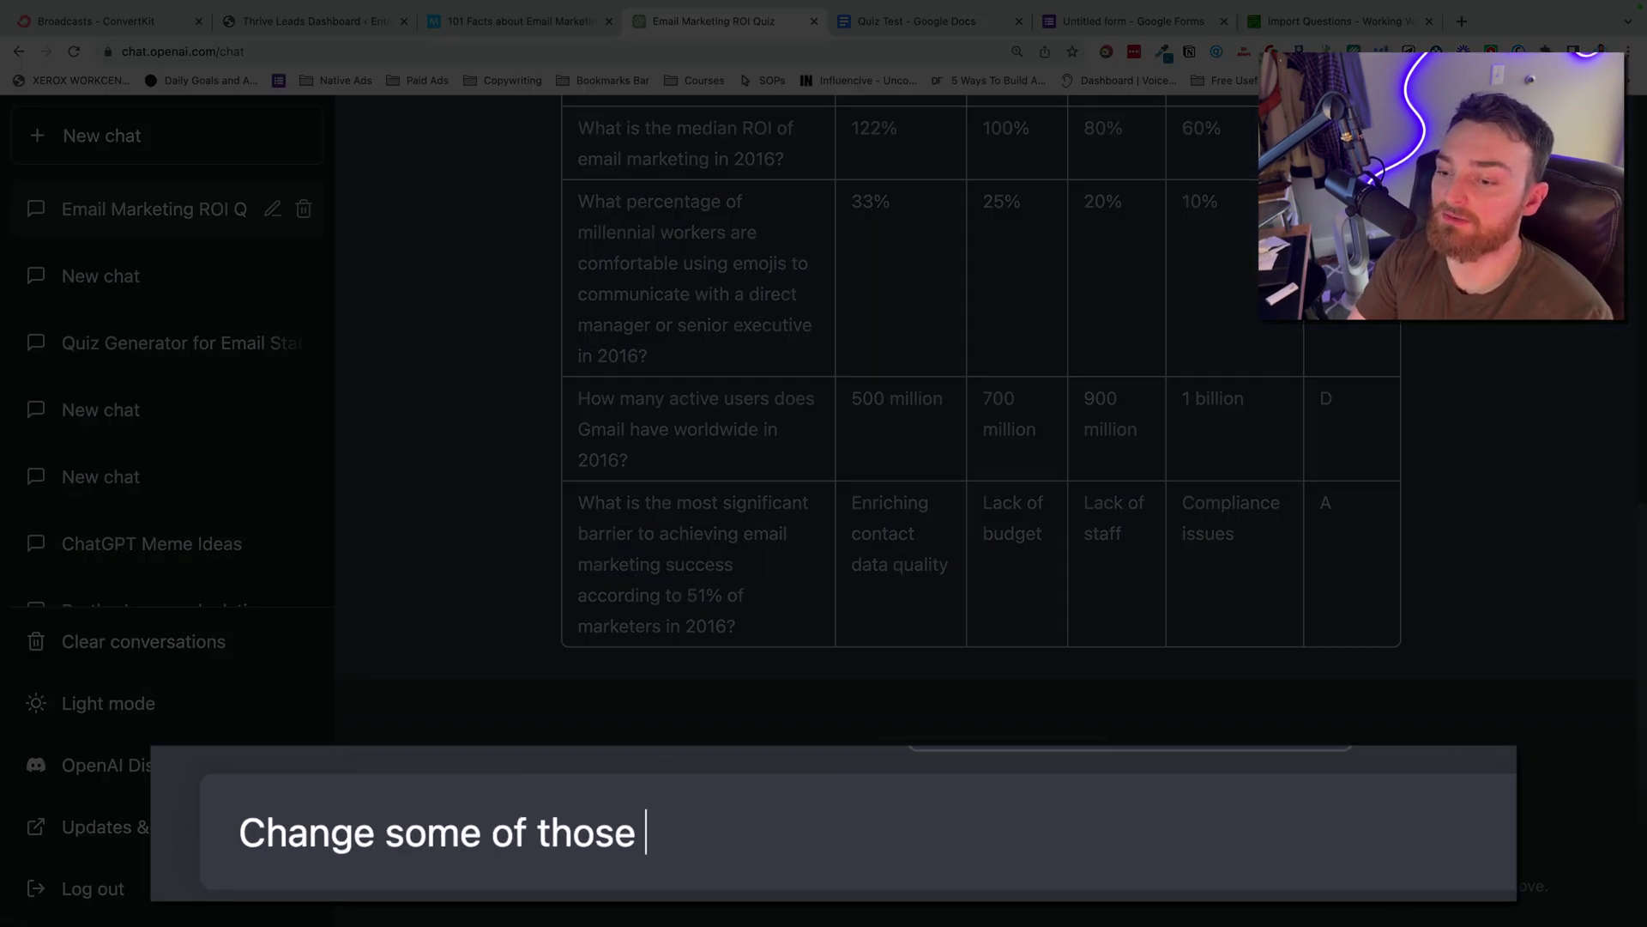
{"action": "type", "text": "into true "}
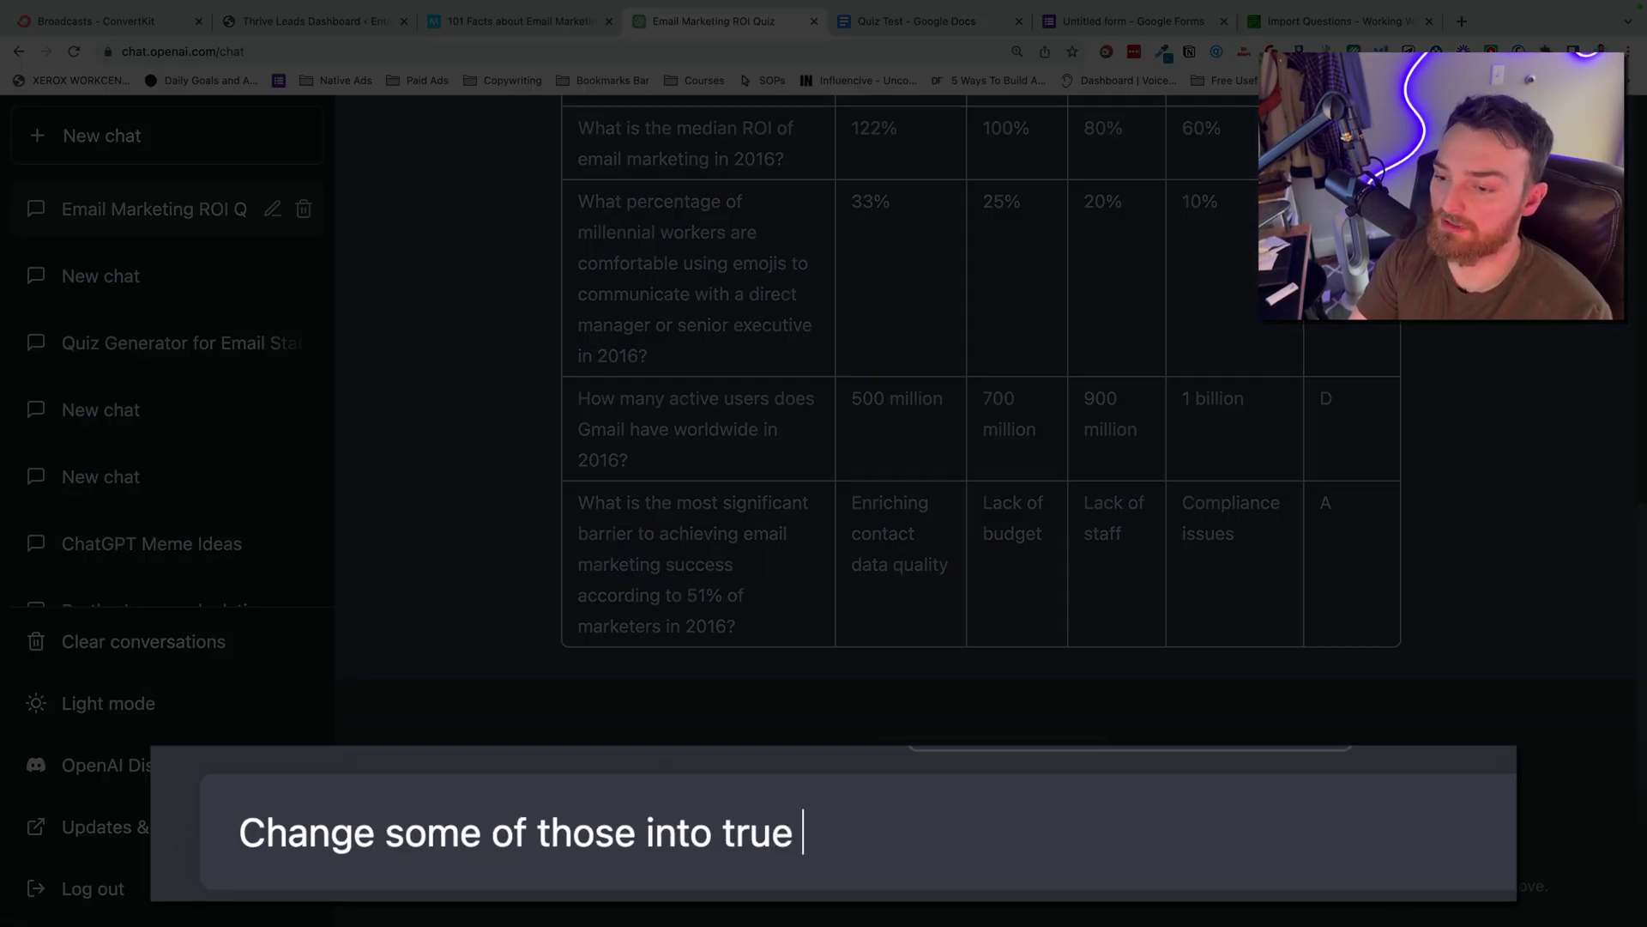
{"action": "type", "text": "or false"}
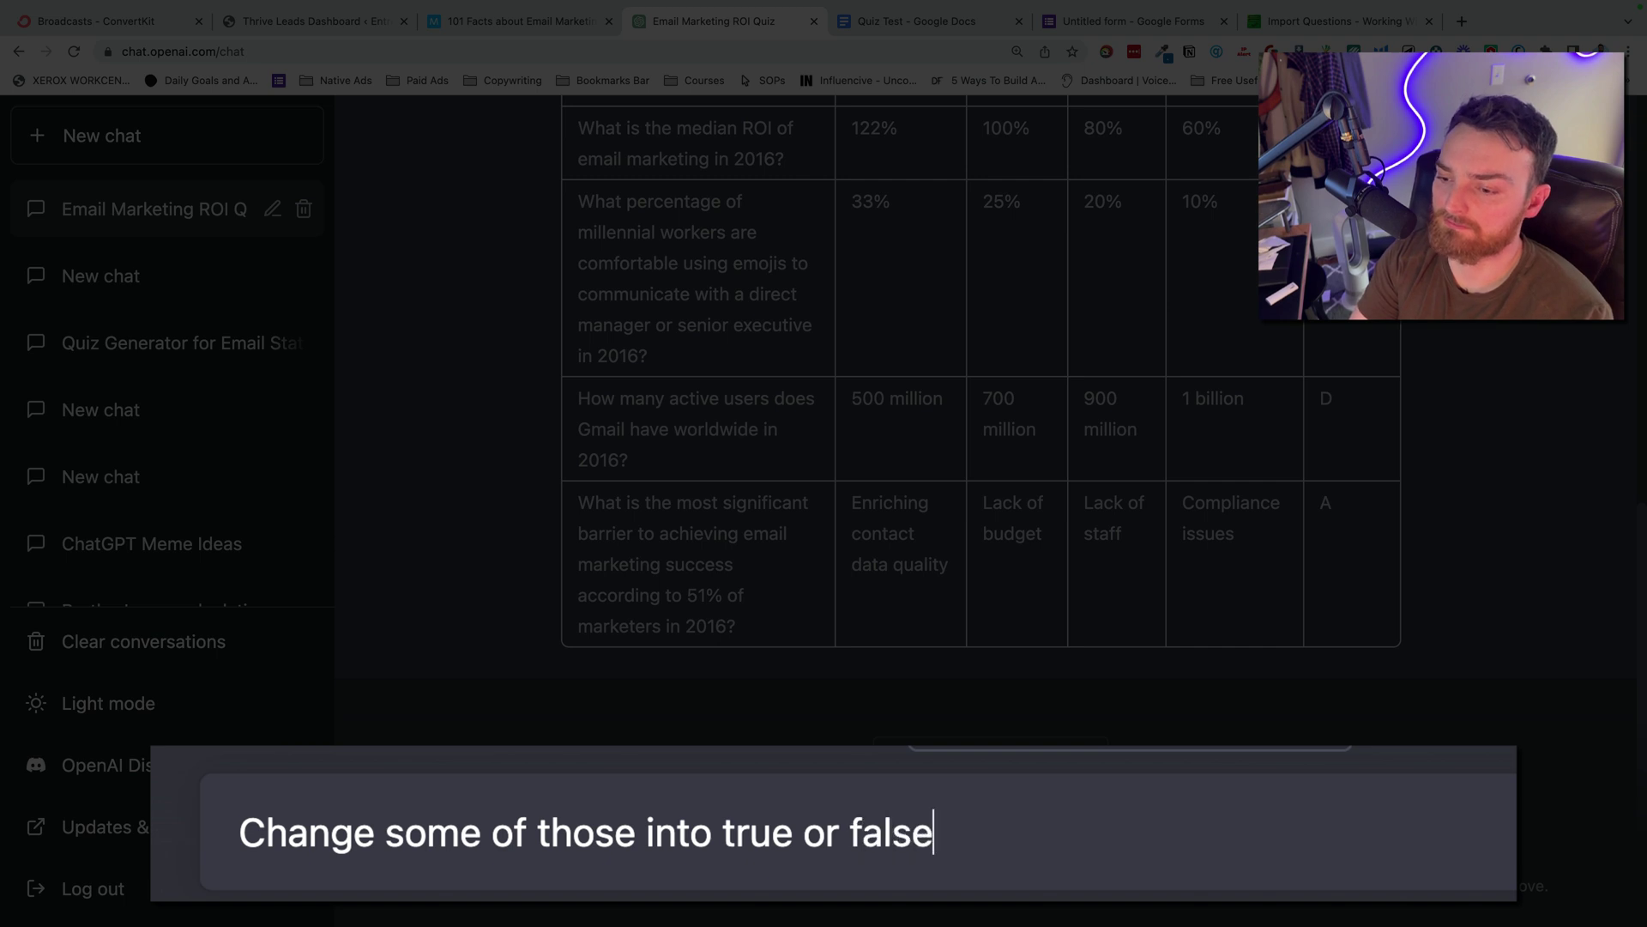
{"action": "type", "text": " questions."}
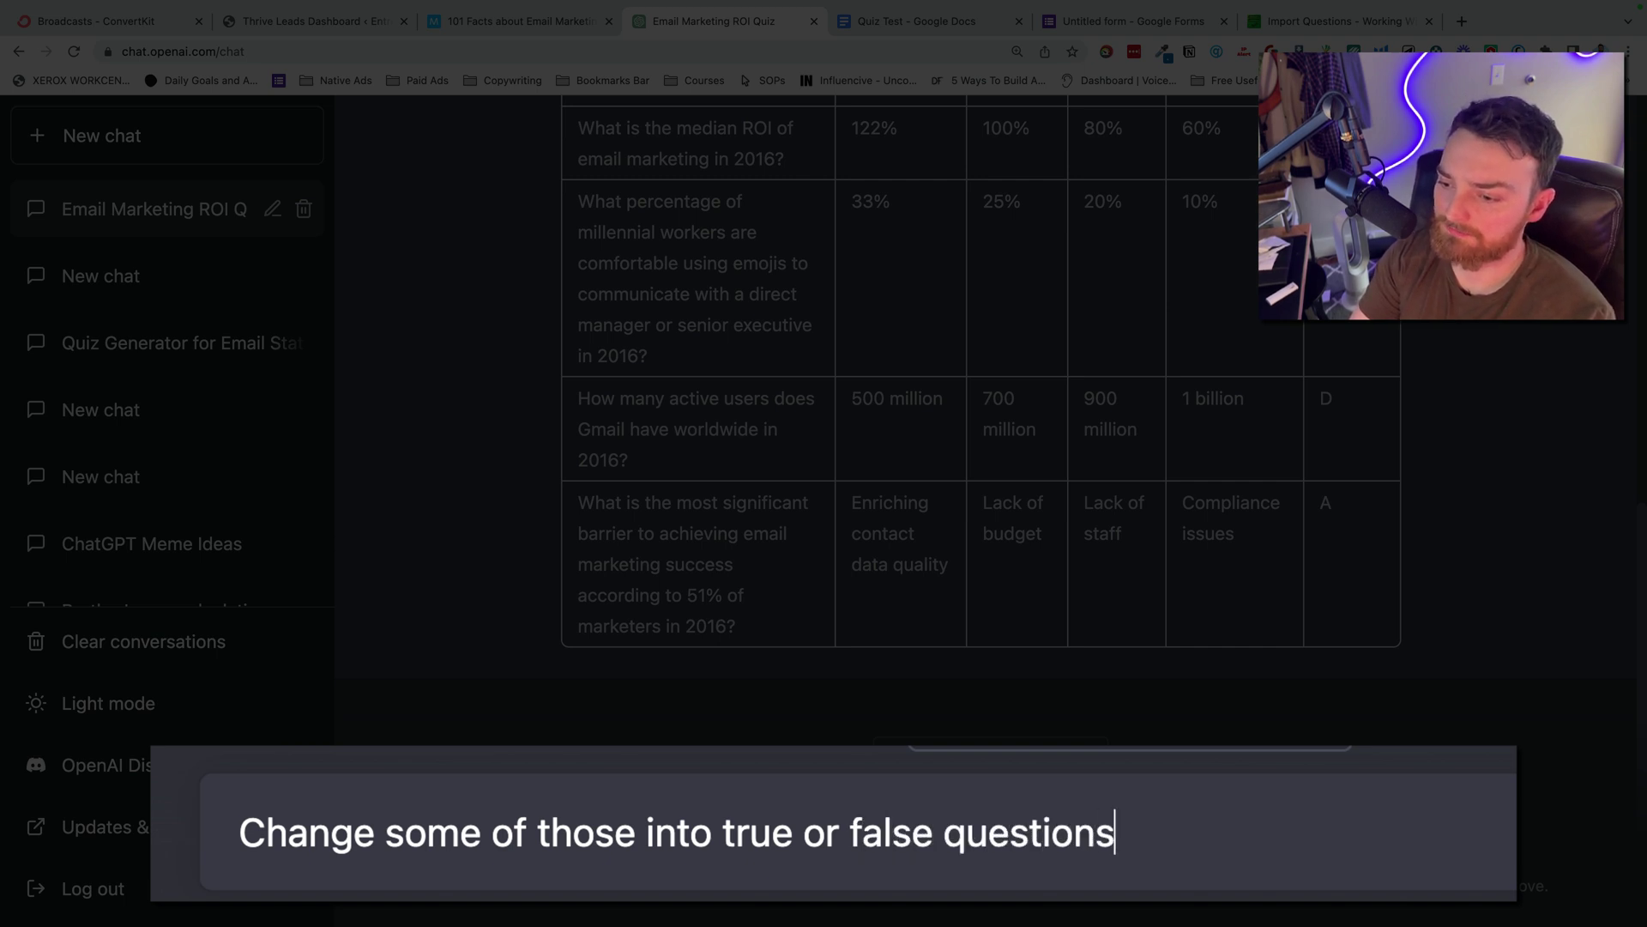
{"action": "key", "text": "Return"}
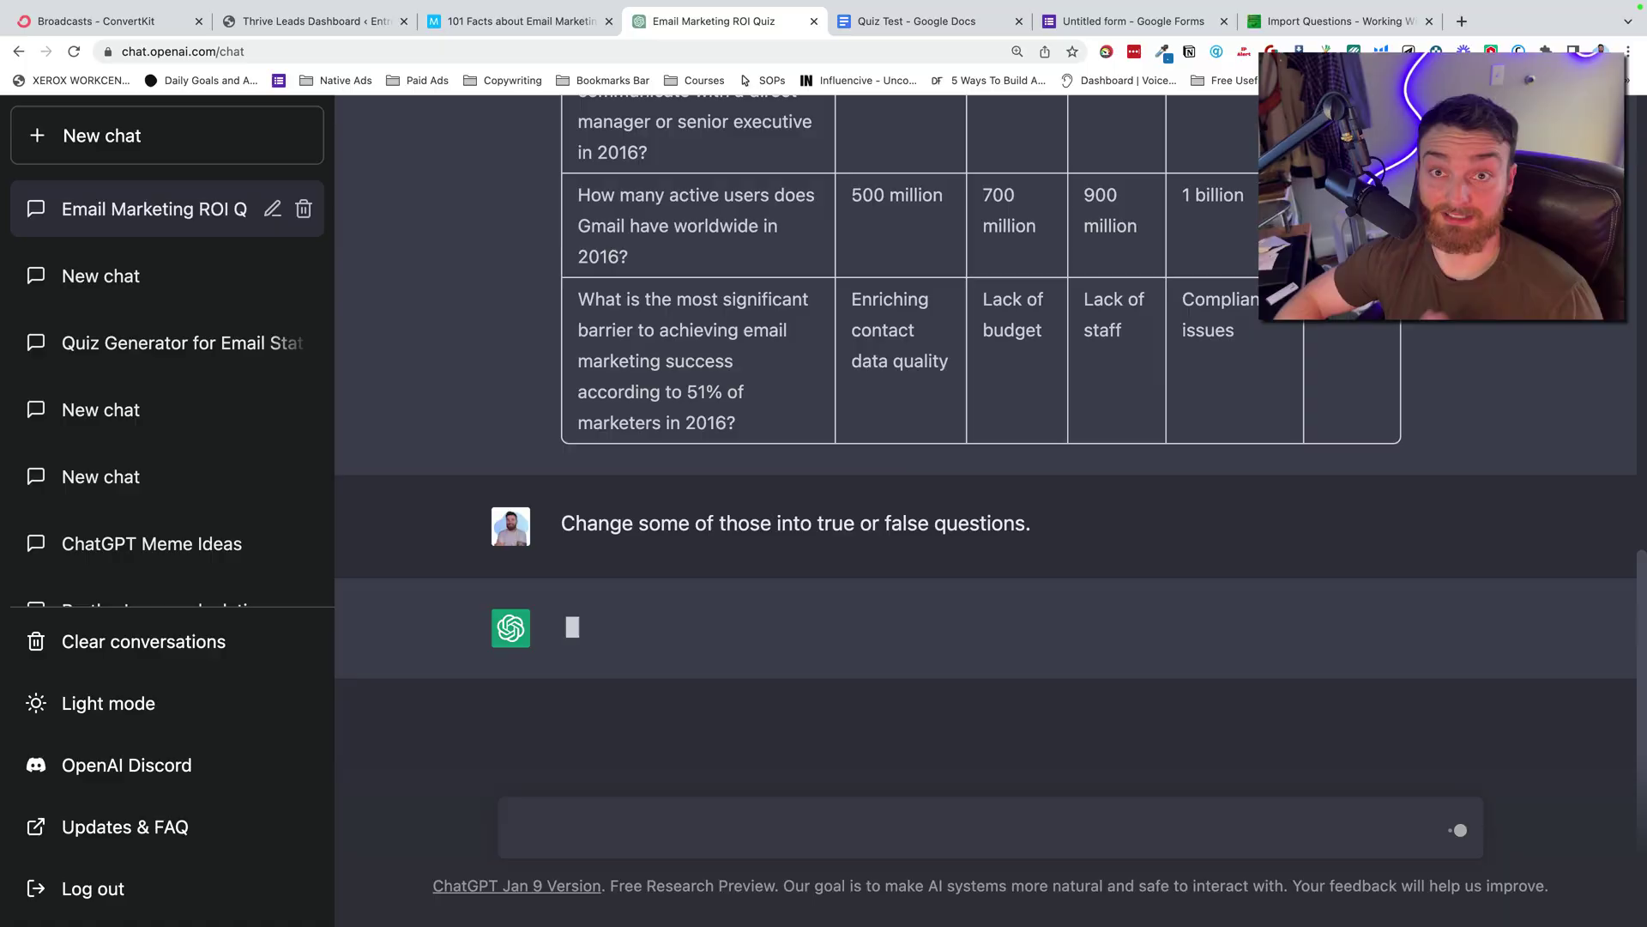